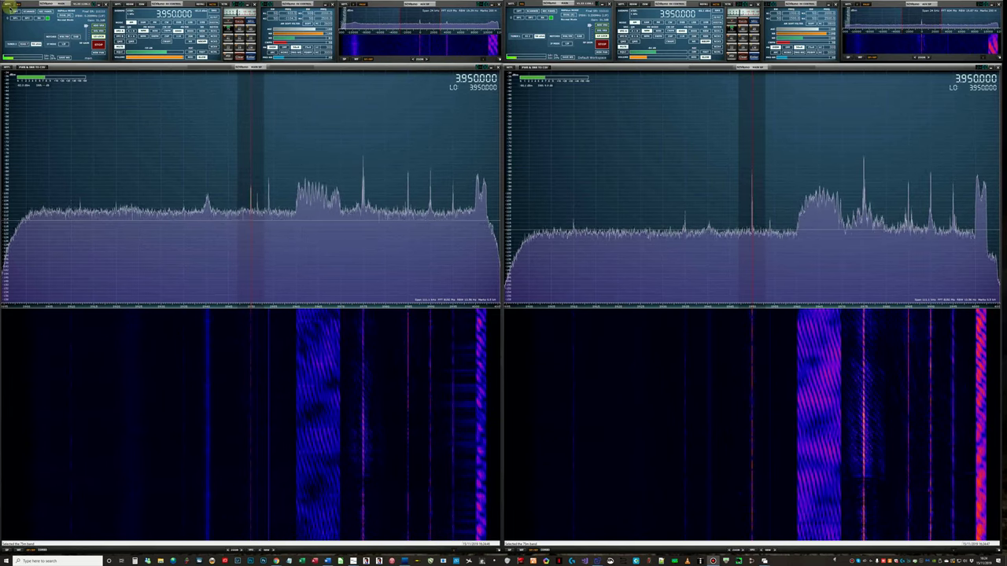
# Check and close the left receiver's AGC settings and the right receiver's settings window.
pyautogui.click(8, 4)
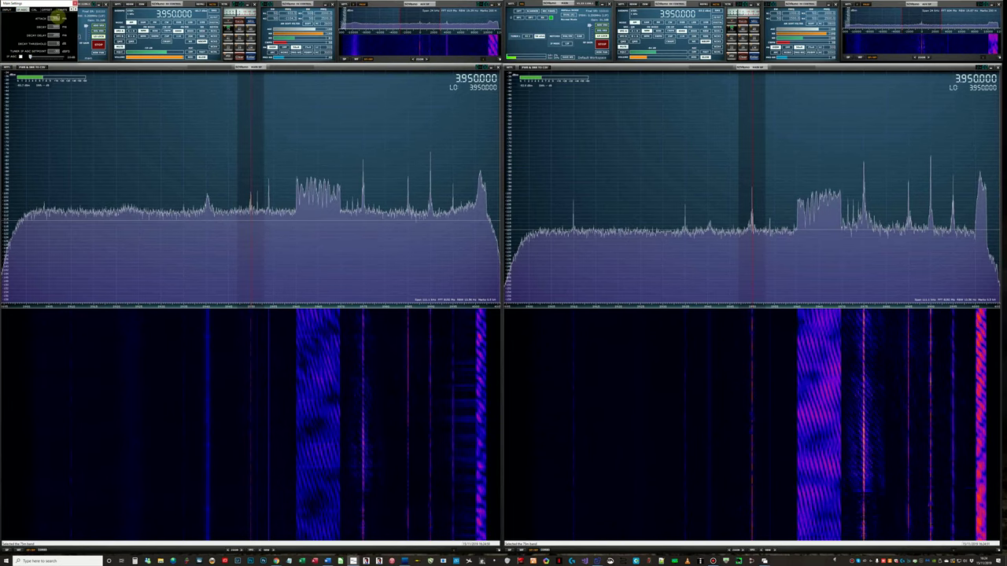
pyautogui.click(74, 4)
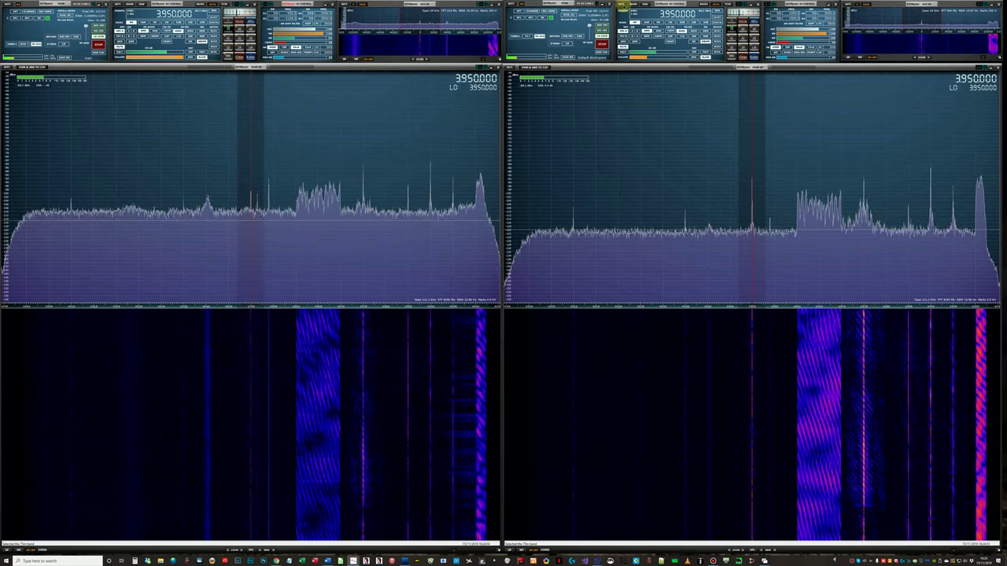
pyautogui.click(622, 4)
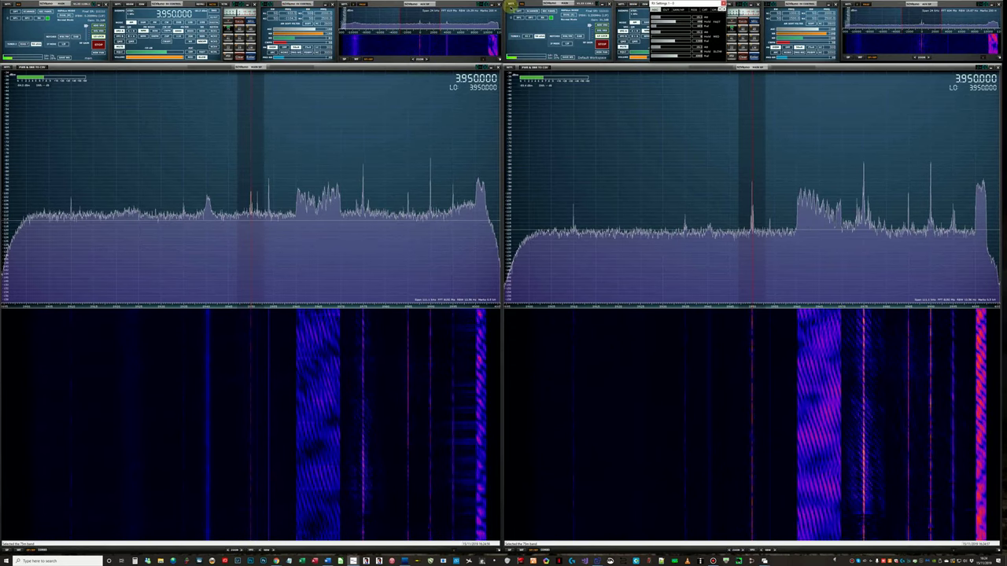
pyautogui.moveTo(677, 3); pyautogui.dragTo(542, 3)
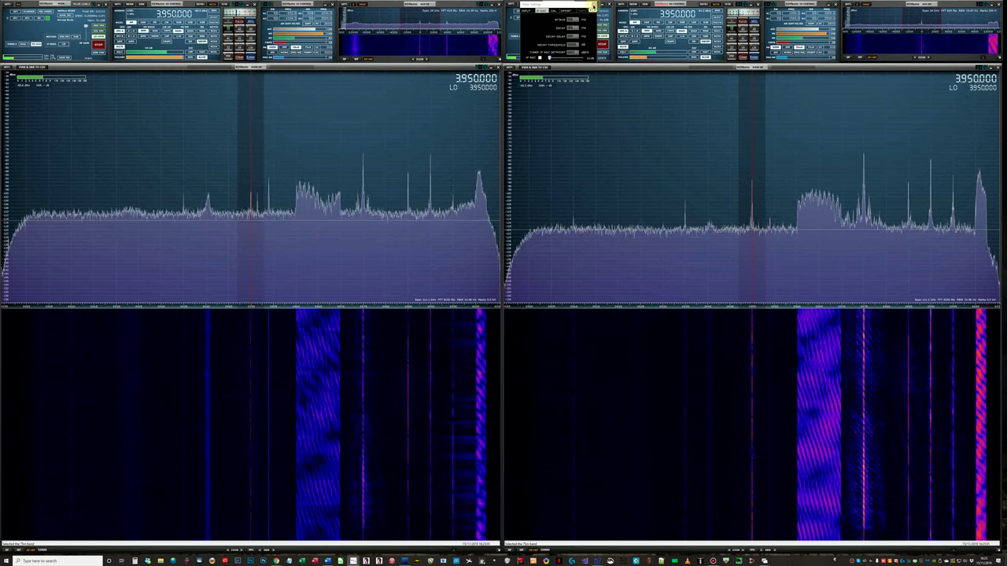
pyautogui.click(592, 5)
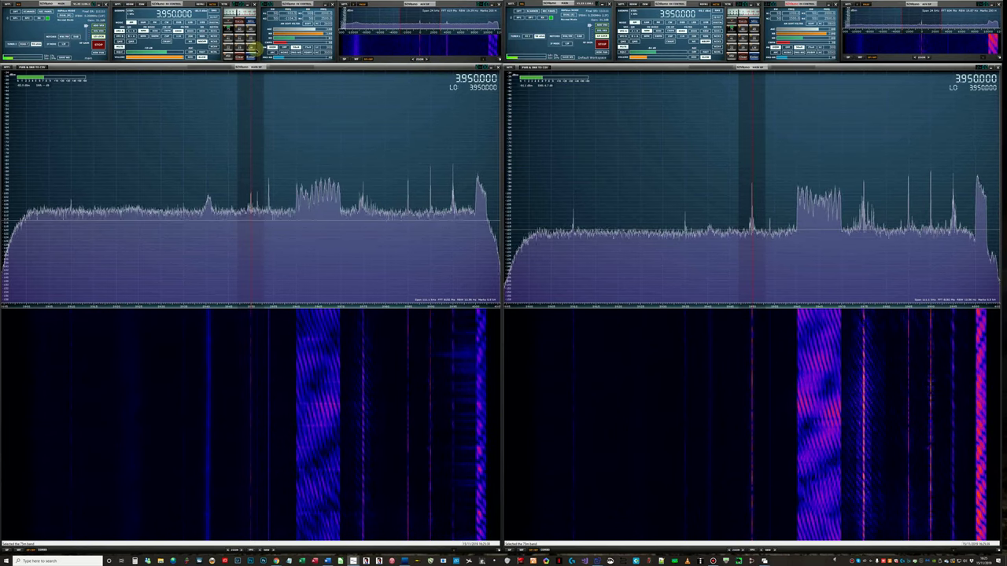
# Step both receivers through 60m, 6.050 and 7.325 MHz, then the left to 9.650 MHz.
pyautogui.click(246, 30)
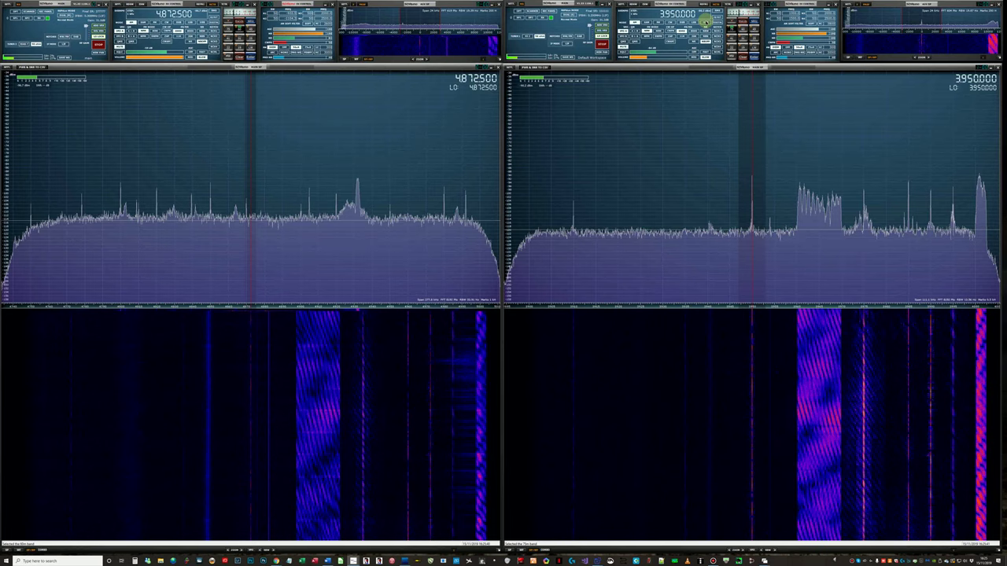
pyautogui.click(744, 29)
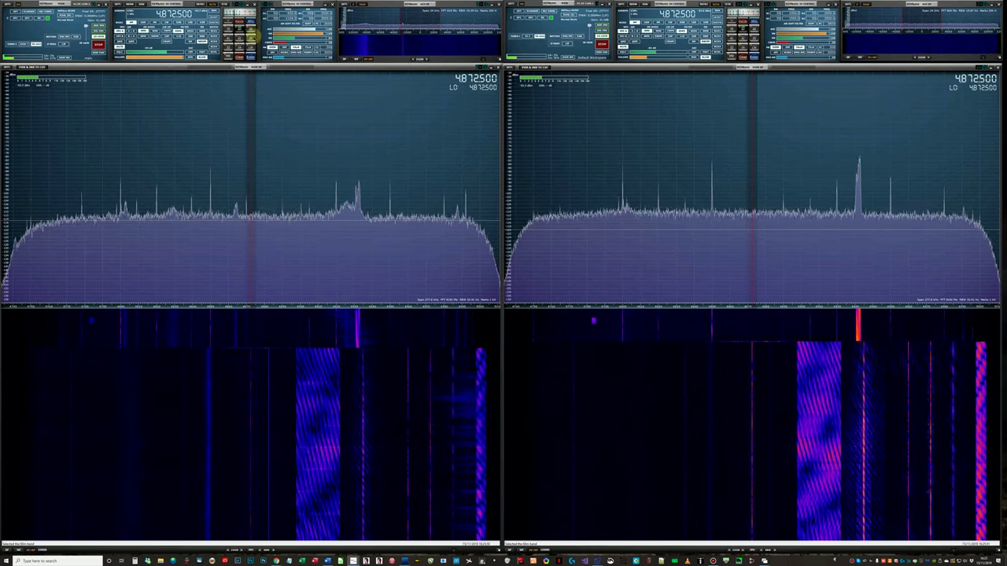
pyautogui.click(252, 30)
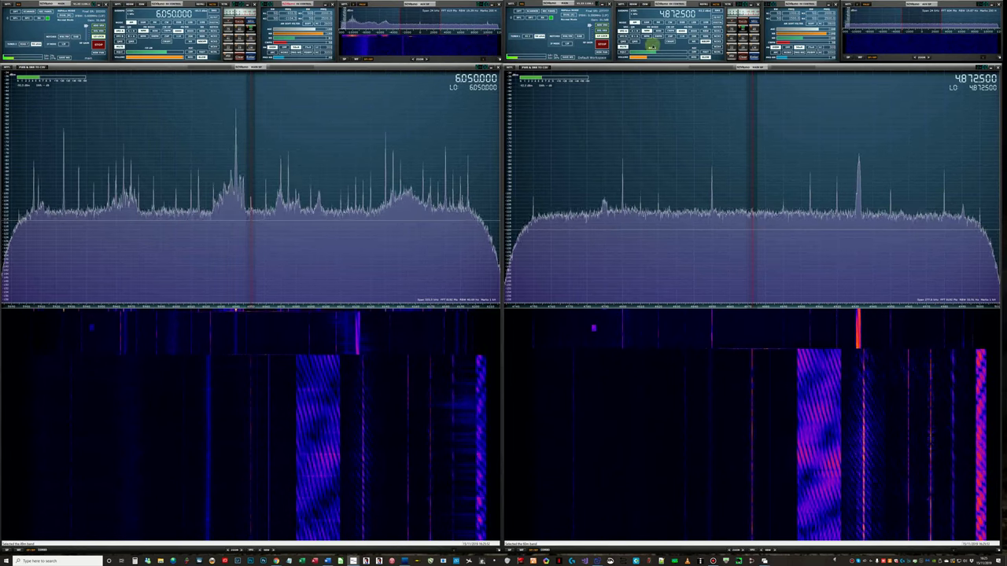
pyautogui.click(754, 29)
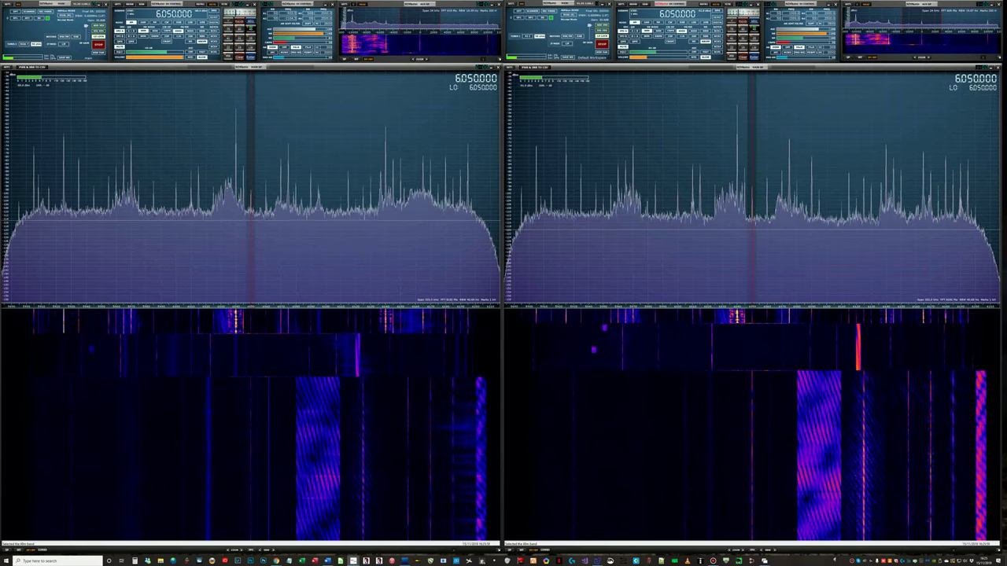
pyautogui.click(229, 37)
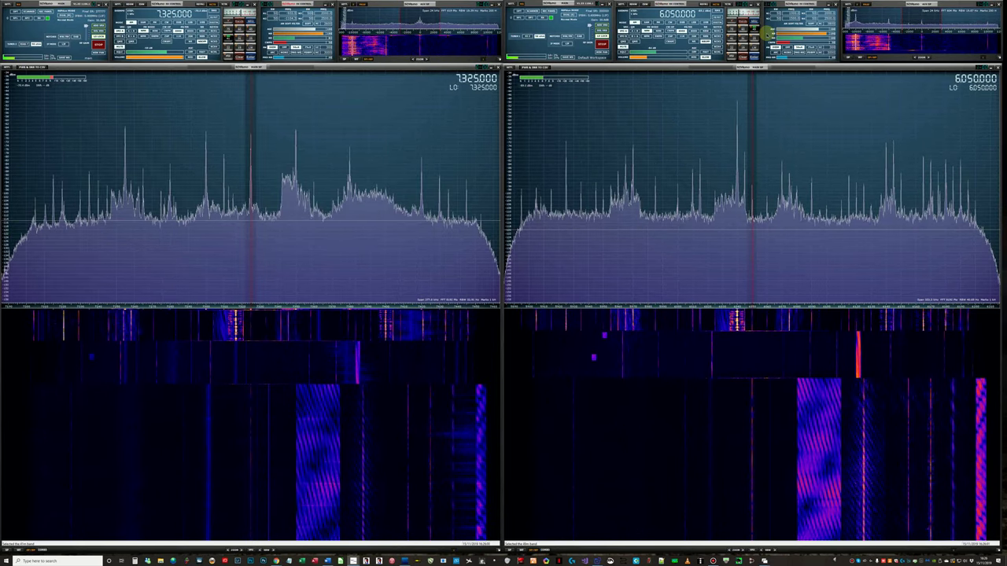
pyautogui.click(735, 37)
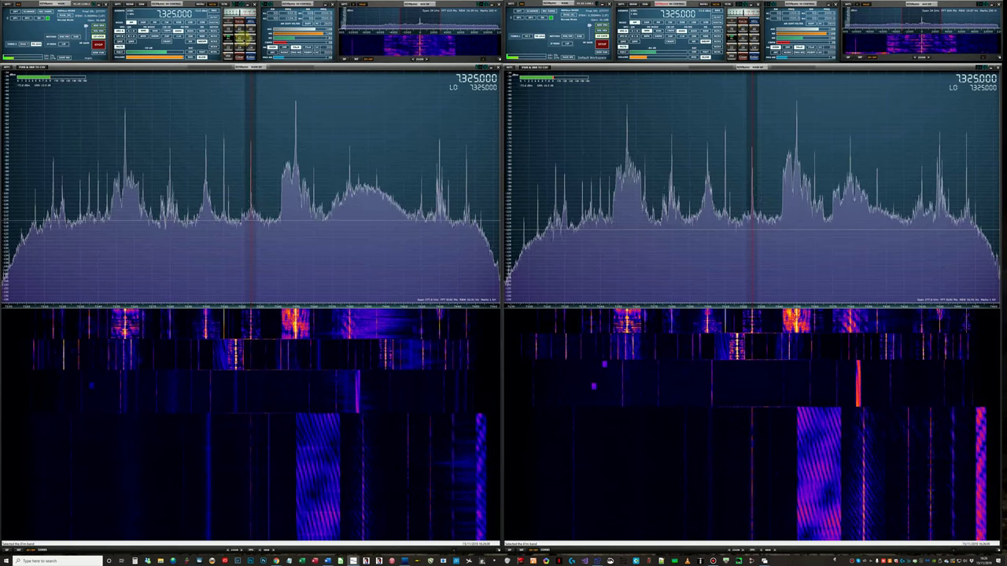
pyautogui.click(242, 37)
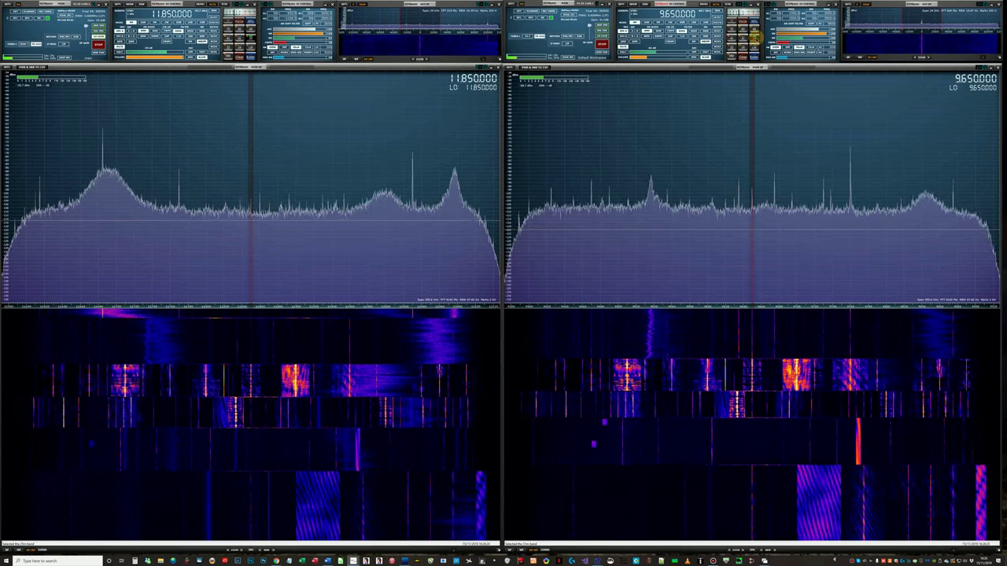
# Step both receivers up through 11.850, 13.720 and 15.450 MHz.
pyautogui.click(755, 37)
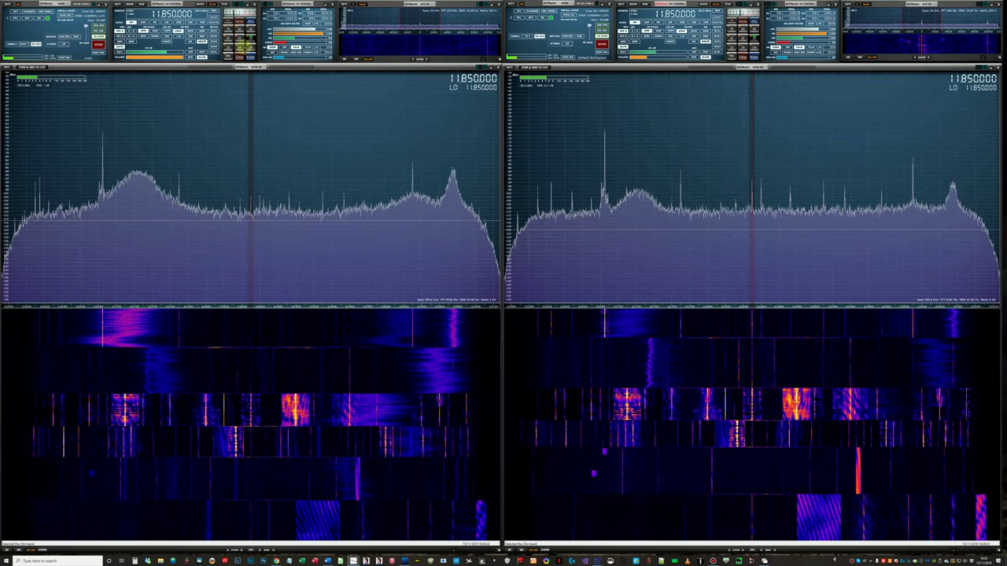
pyautogui.click(231, 45)
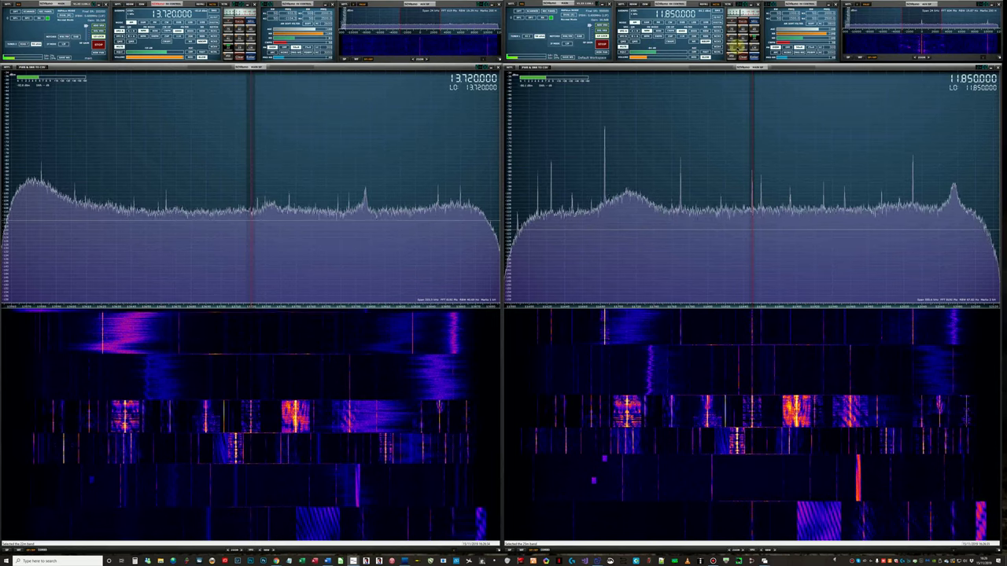
pyautogui.click(735, 45)
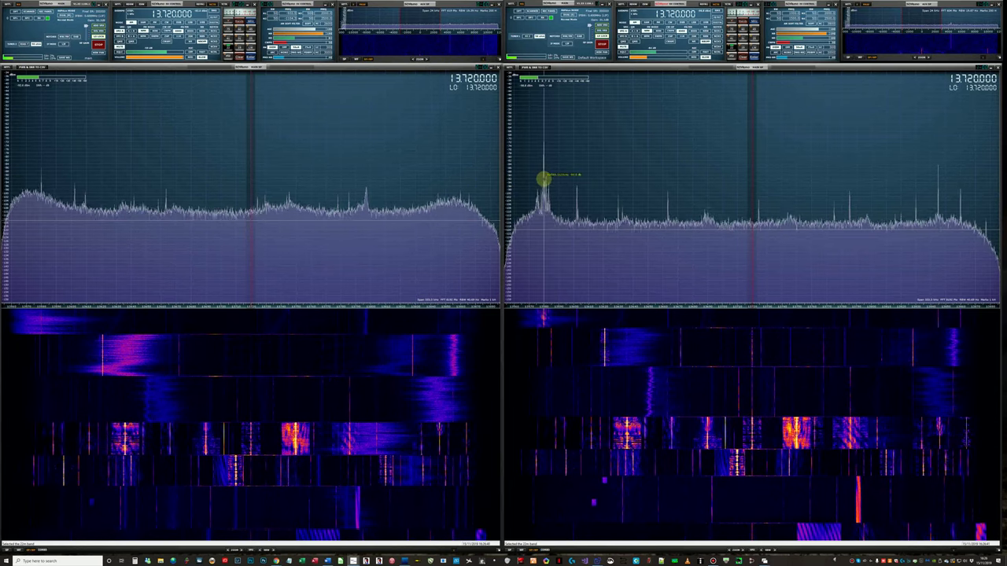
pyautogui.click(234, 45)
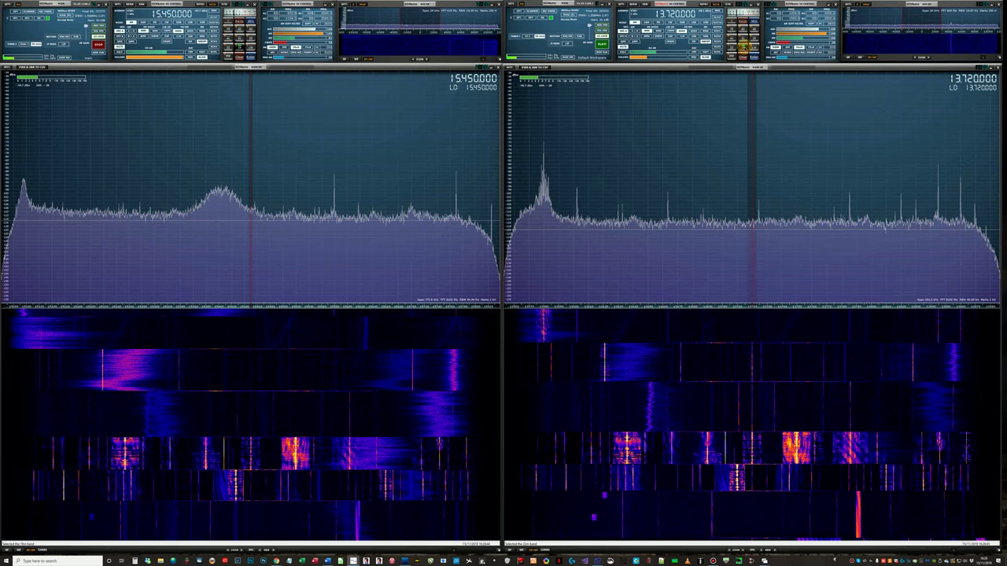
pyautogui.click(742, 46)
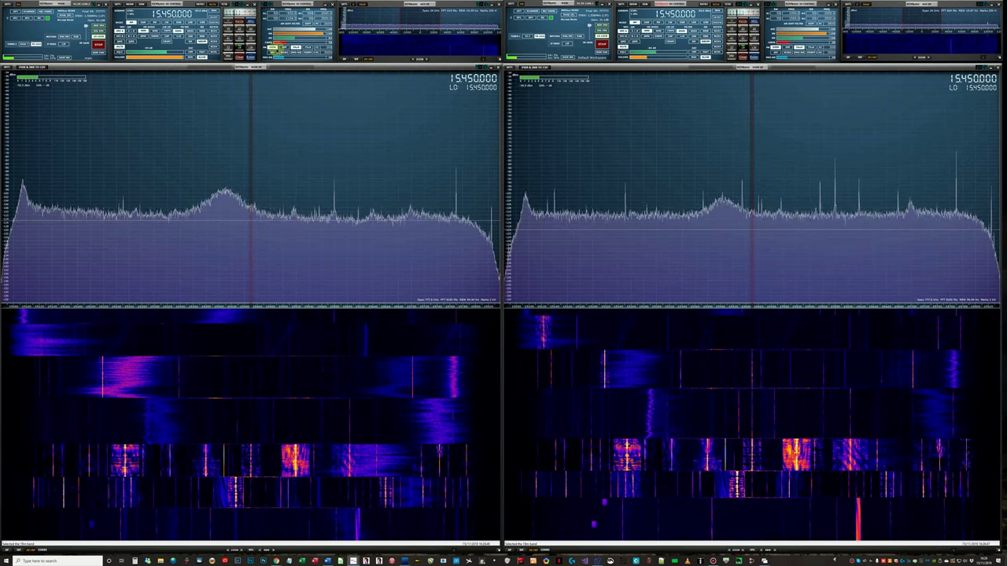
# Switch both receivers to 220 kHz longwave, then the left to 1.125 MHz medium wave.
pyautogui.click(250, 47)
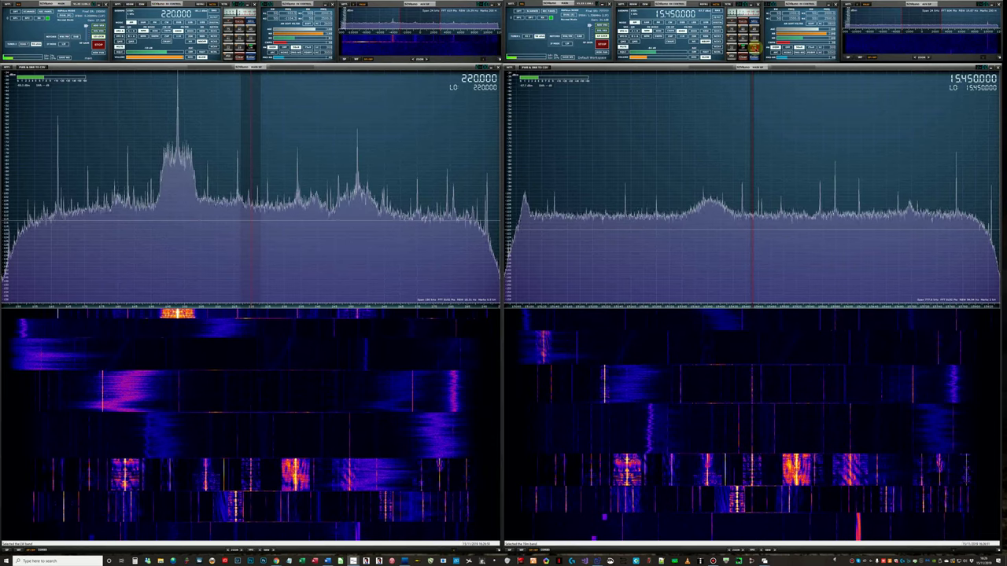
pyautogui.click(753, 49)
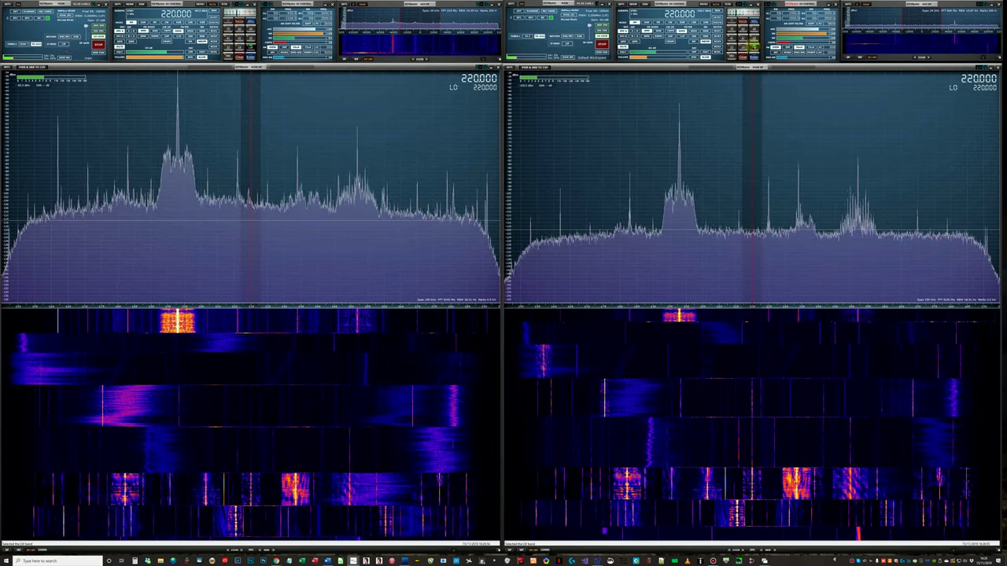
pyautogui.click(220, 56)
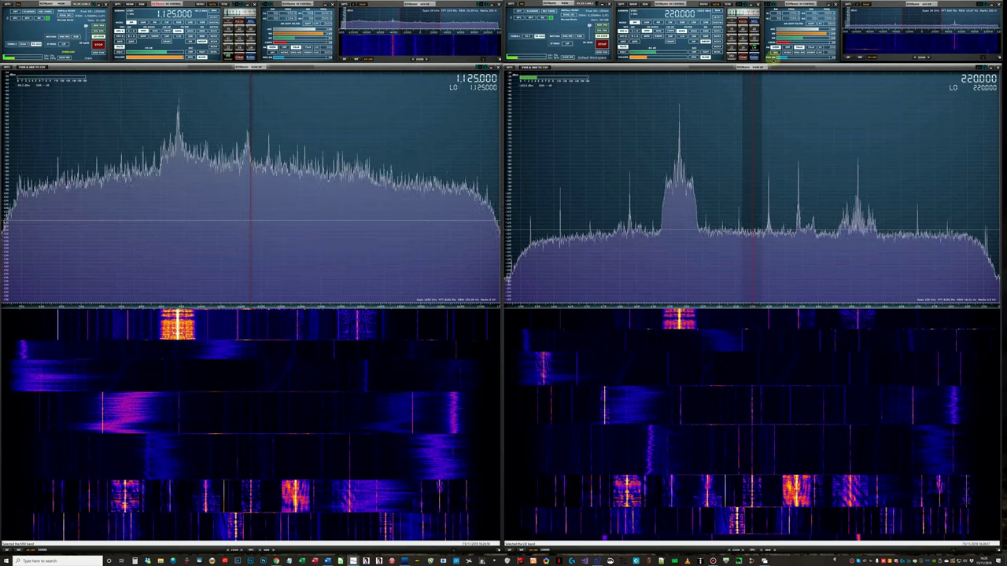
# Switch the right receiver to medium wave at 1.125 MHz.
pyautogui.click(730, 55)
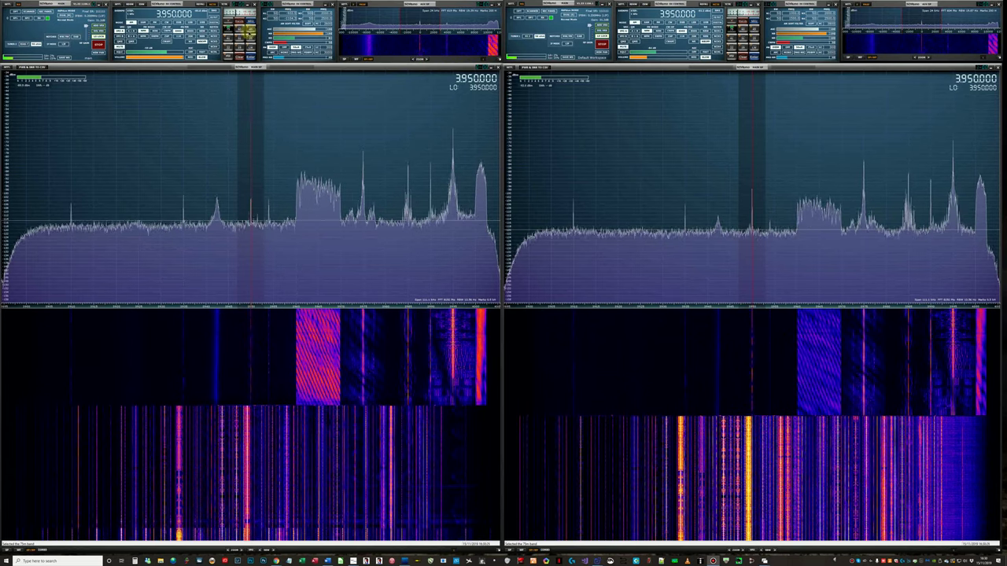
# Step both receivers through 60m, 6.050 and 7.325 MHz, then the left to 9.650 MHz.
pyautogui.click(383, 41)
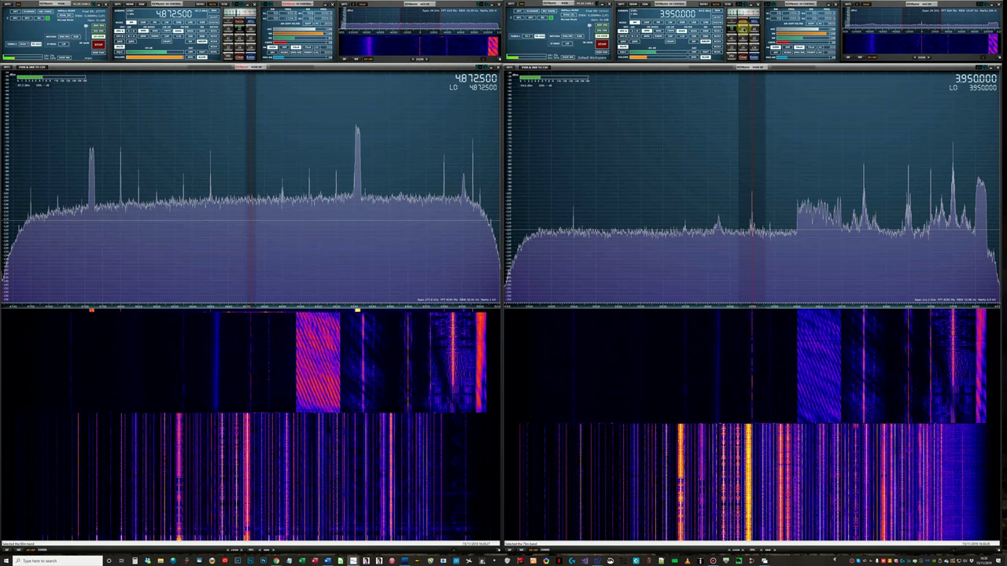
pyautogui.click(743, 26)
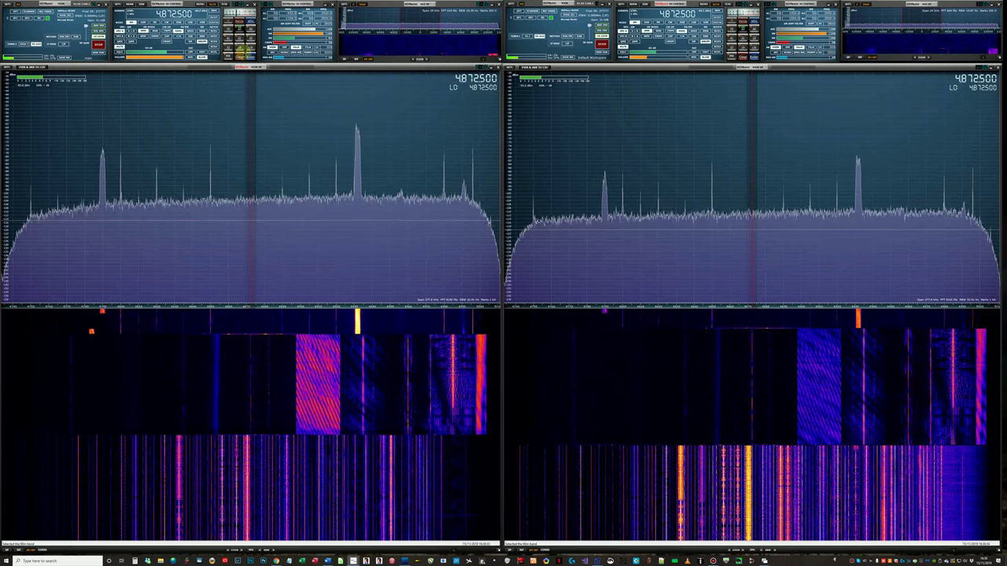
pyautogui.click(248, 28)
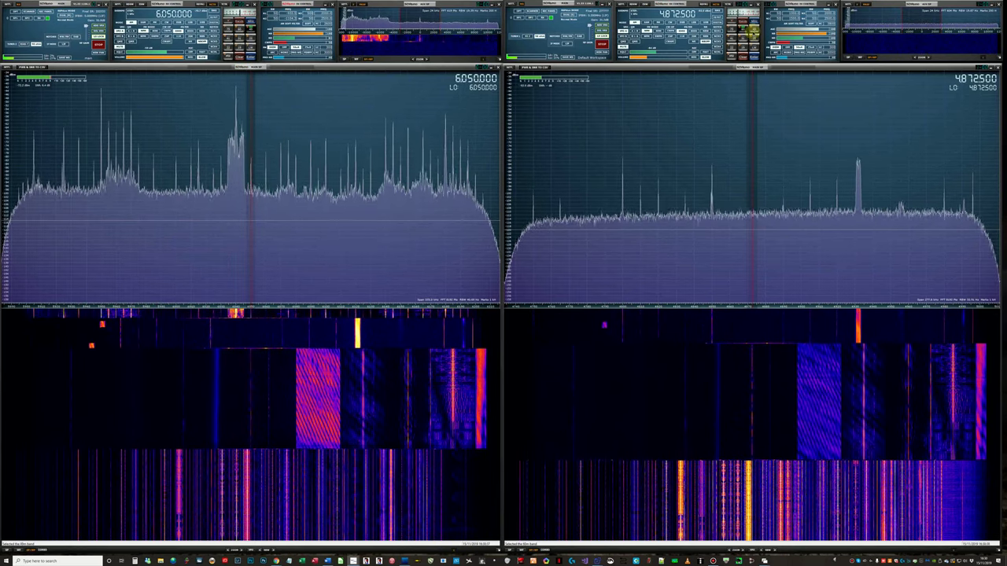
pyautogui.click(753, 29)
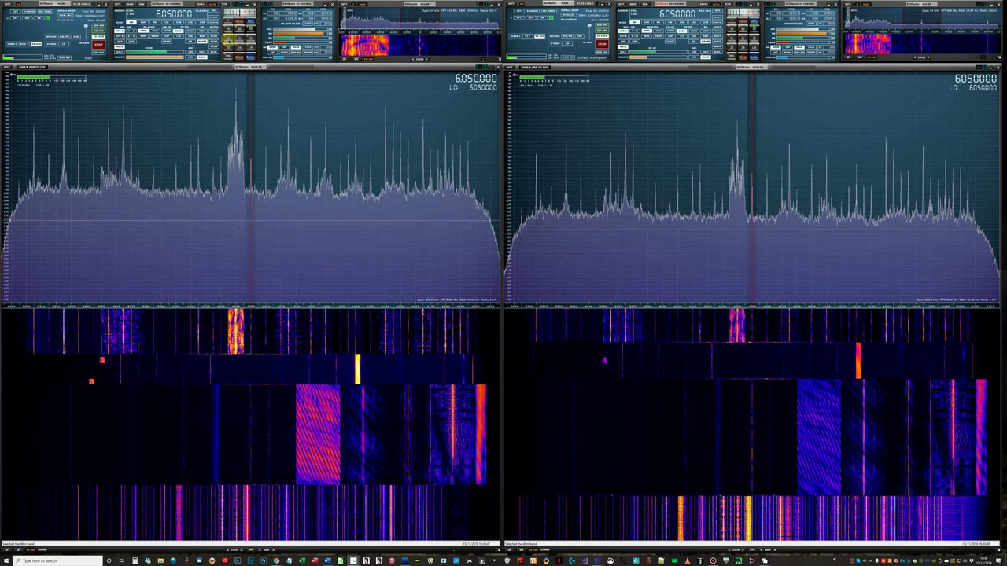
pyautogui.click(228, 37)
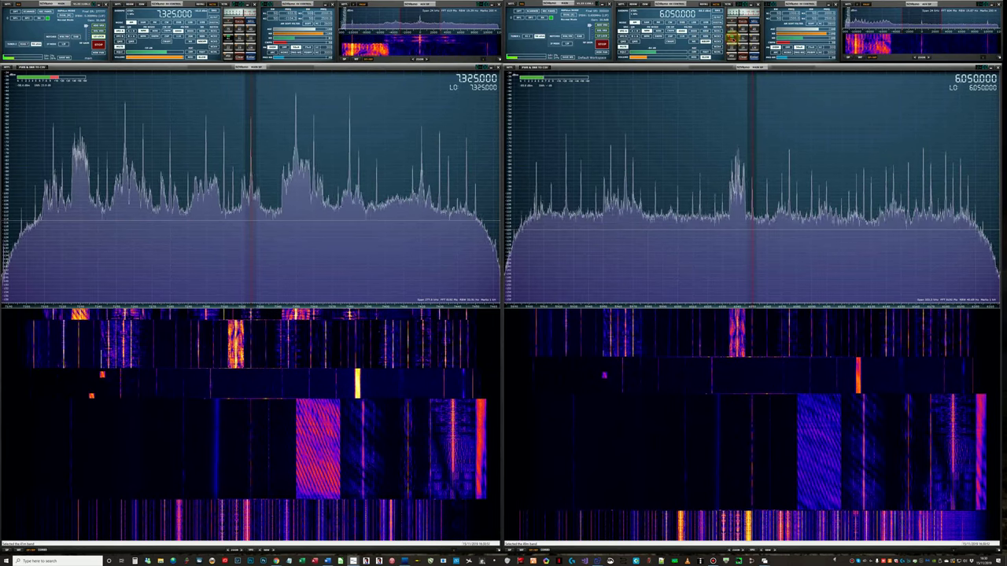
pyautogui.click(732, 38)
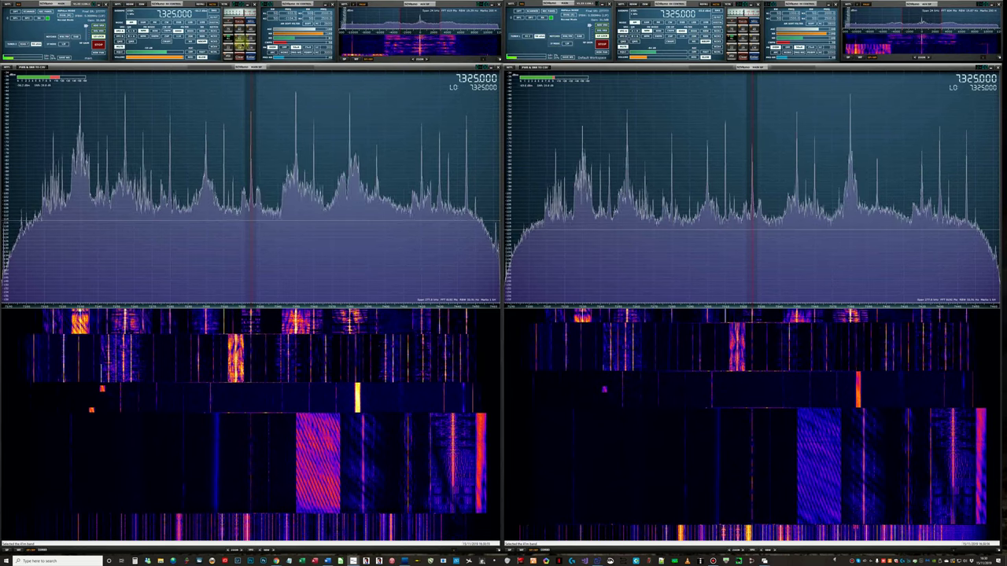
pyautogui.click(228, 38)
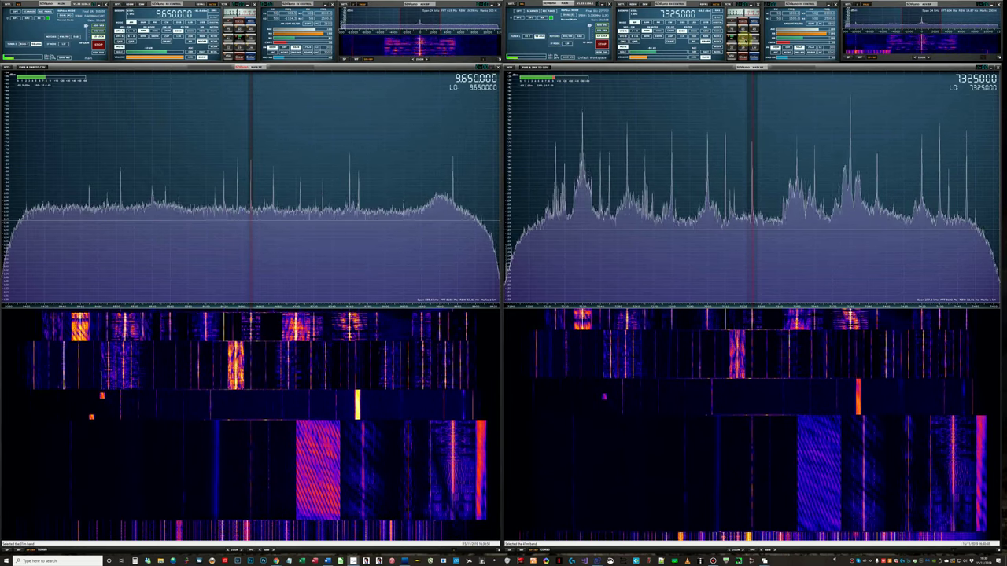
# Bring the right receiver to 9.650 MHz, then step both through 11.850, 13.720 and 15.450 MHz.
pyautogui.click(742, 38)
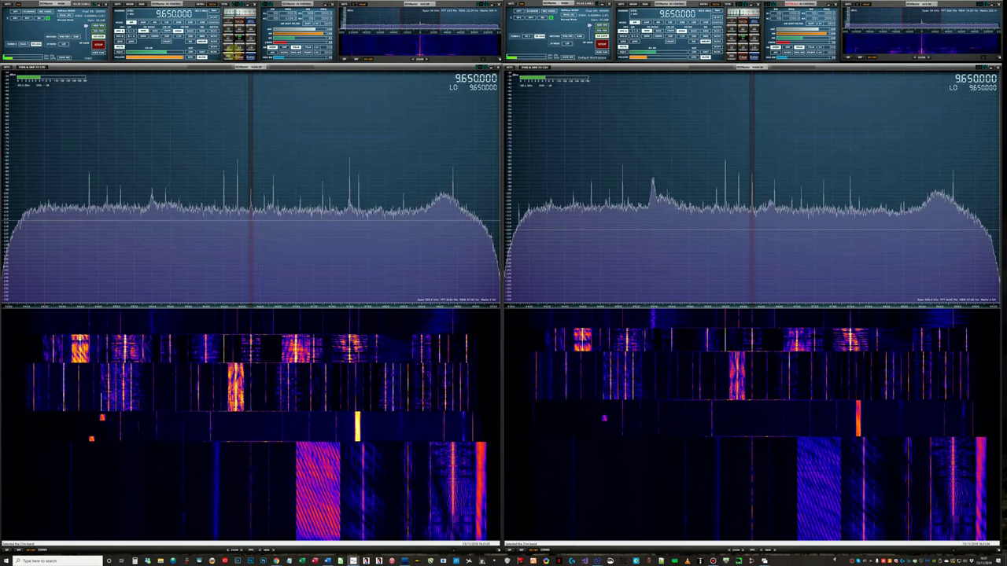
pyautogui.click(252, 37)
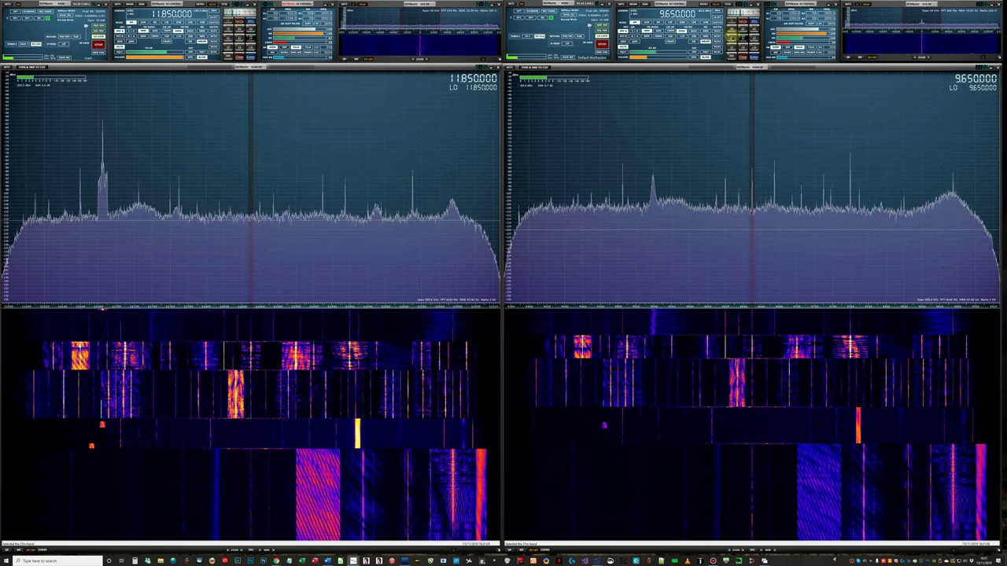
pyautogui.click(754, 38)
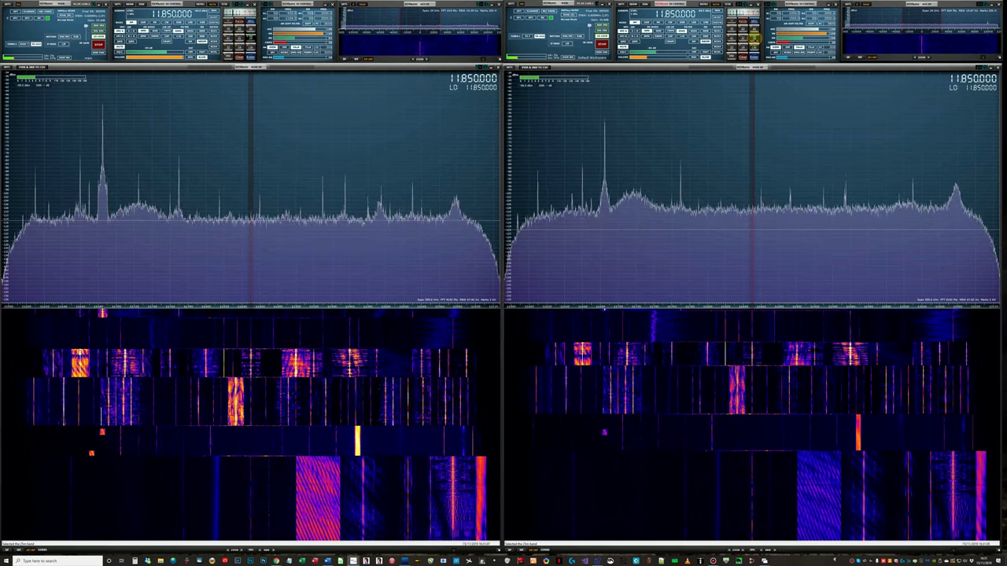
pyautogui.click(234, 47)
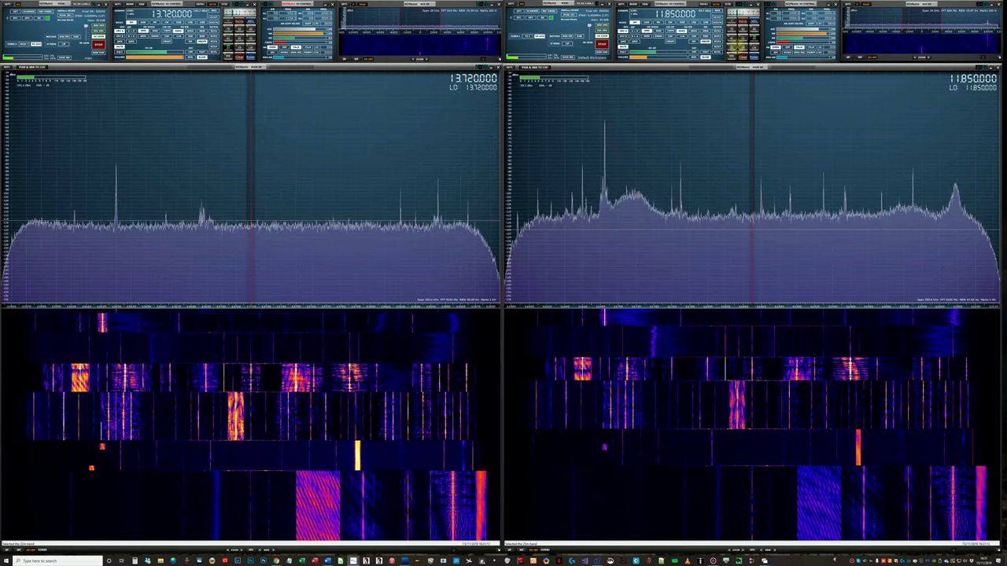
pyautogui.click(734, 47)
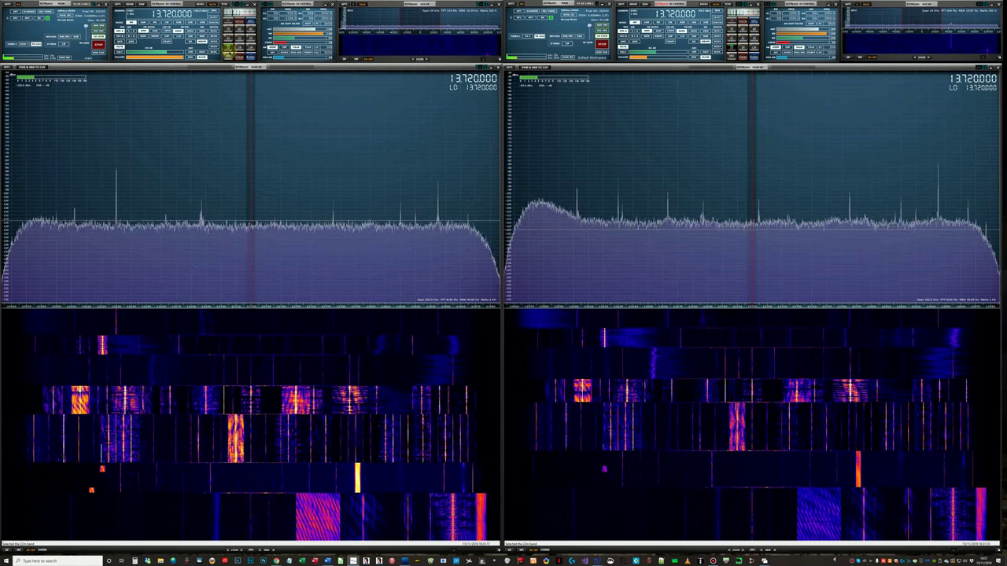
pyautogui.click(386, 54)
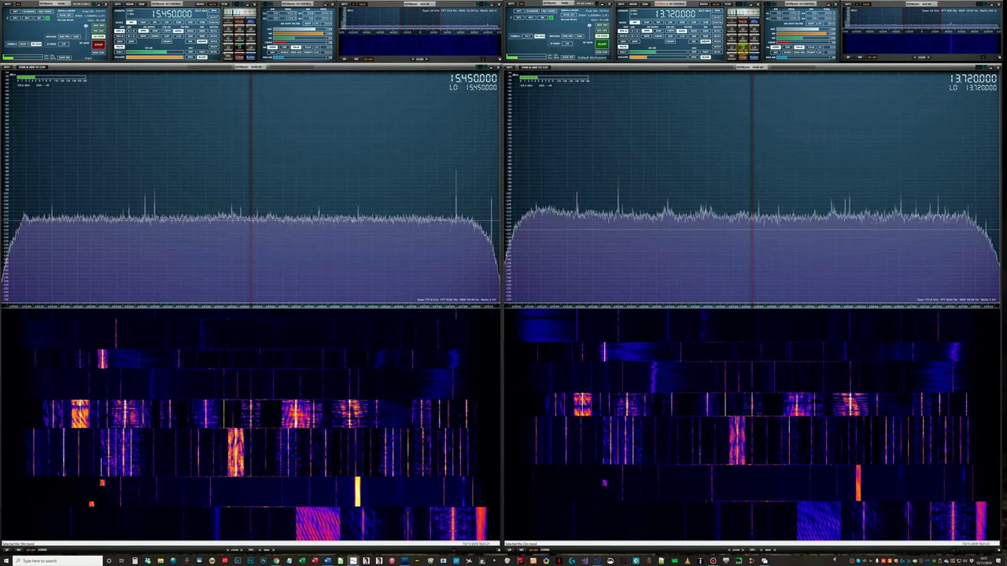
pyautogui.click(742, 47)
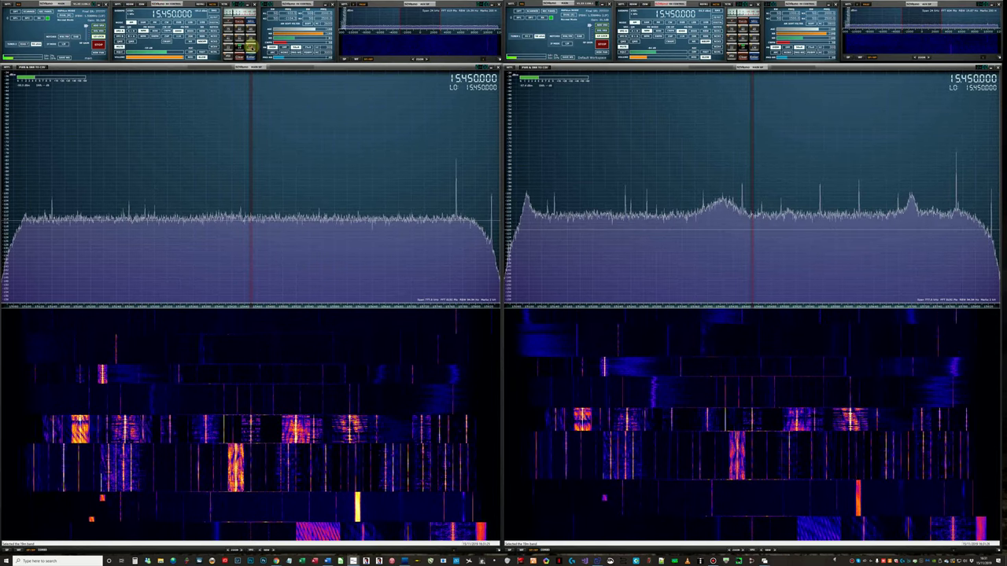
# Switch both receivers to 220 kHz longwave, then the left to 1.125 MHz medium wave.
pyautogui.click(256, 51)
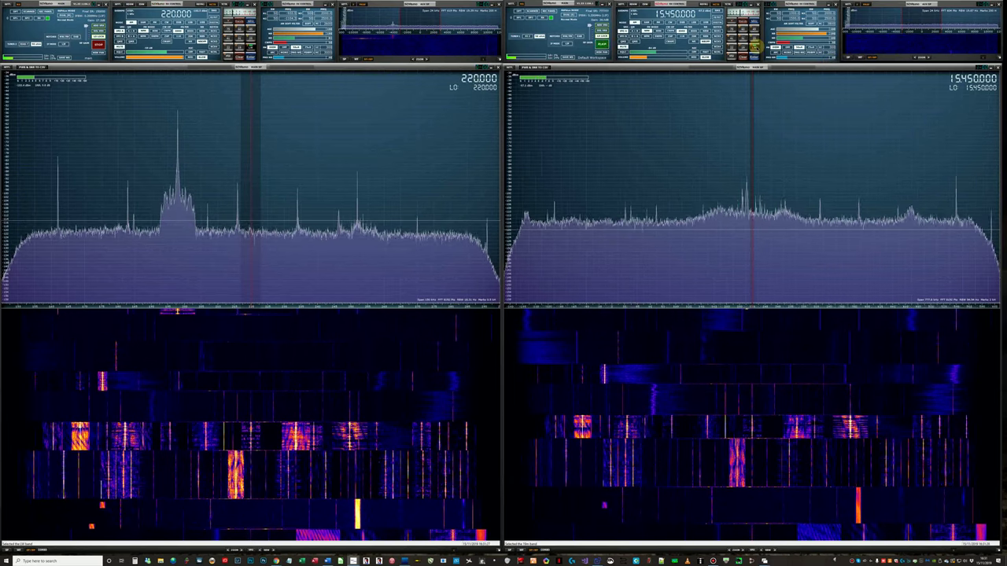
pyautogui.click(754, 47)
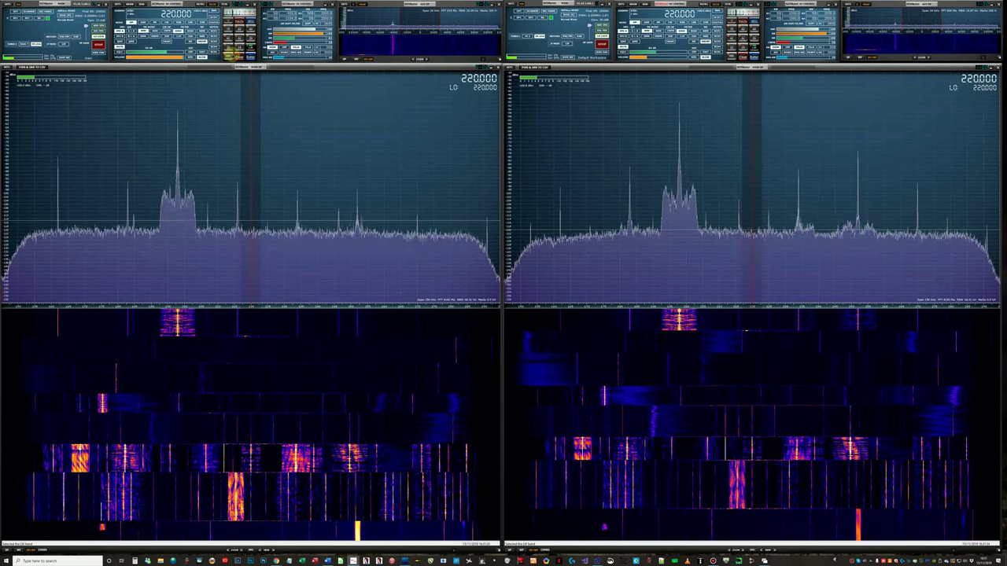
pyautogui.click(198, 52)
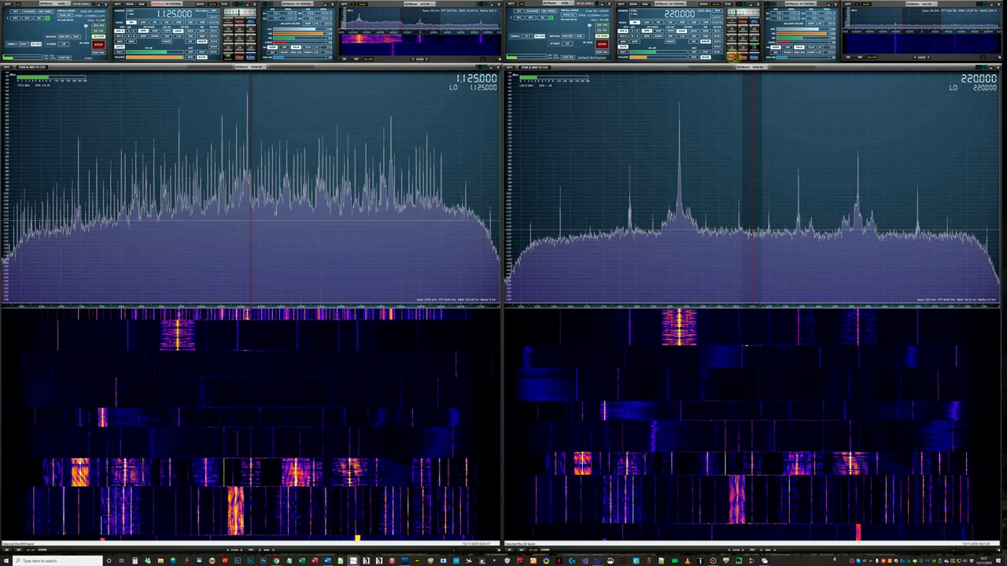
# Move the right receiver to 1.125 MHz medium wave as well.
pyautogui.click(732, 55)
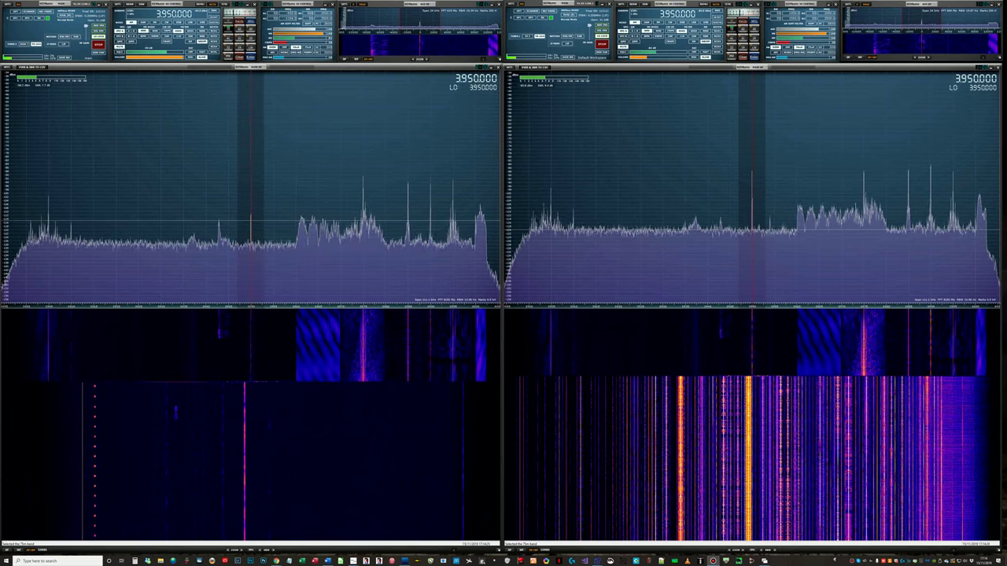
# Tune both receivers to 4.8725 MHz, then step the left through 6.050, 7.325 and 9.650 MHz.
pyautogui.click(448, 81)
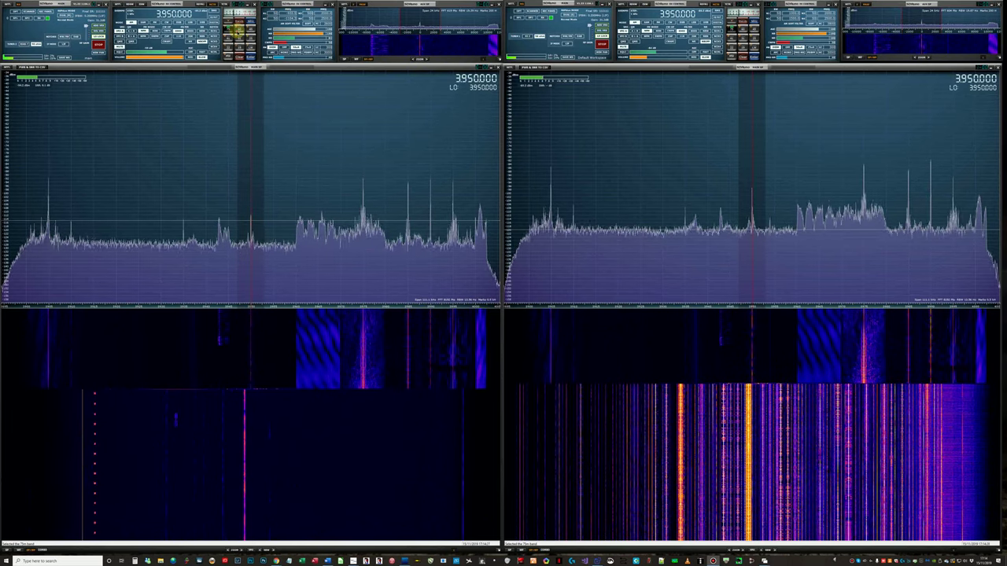
pyautogui.click(237, 29)
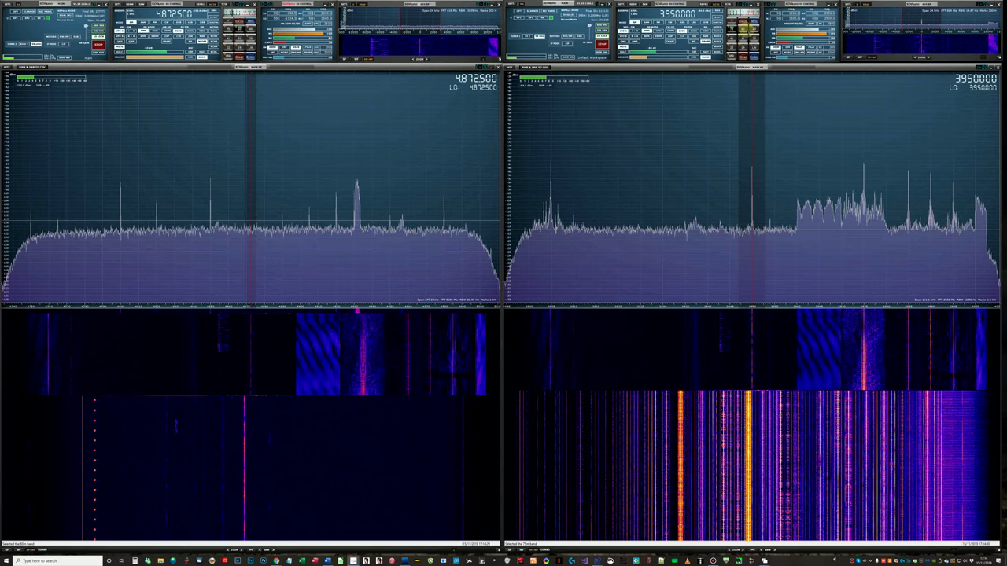
pyautogui.click(741, 26)
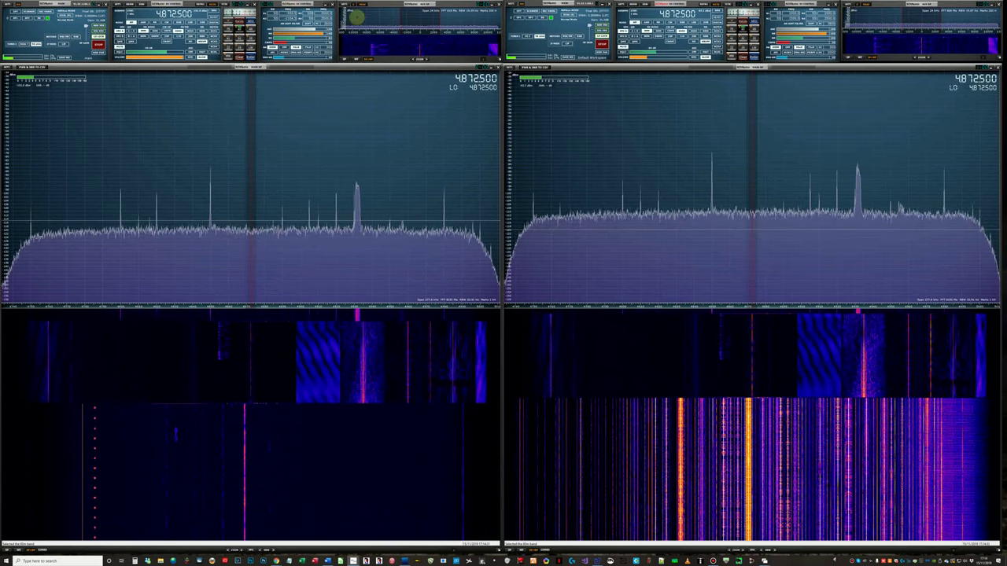
pyautogui.click(282, 32)
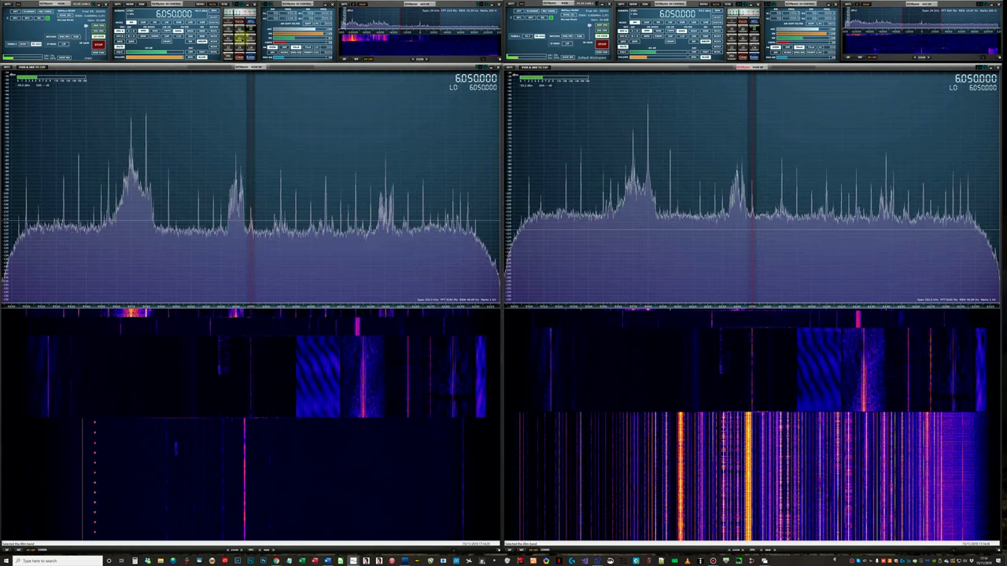
pyautogui.click(263, 41)
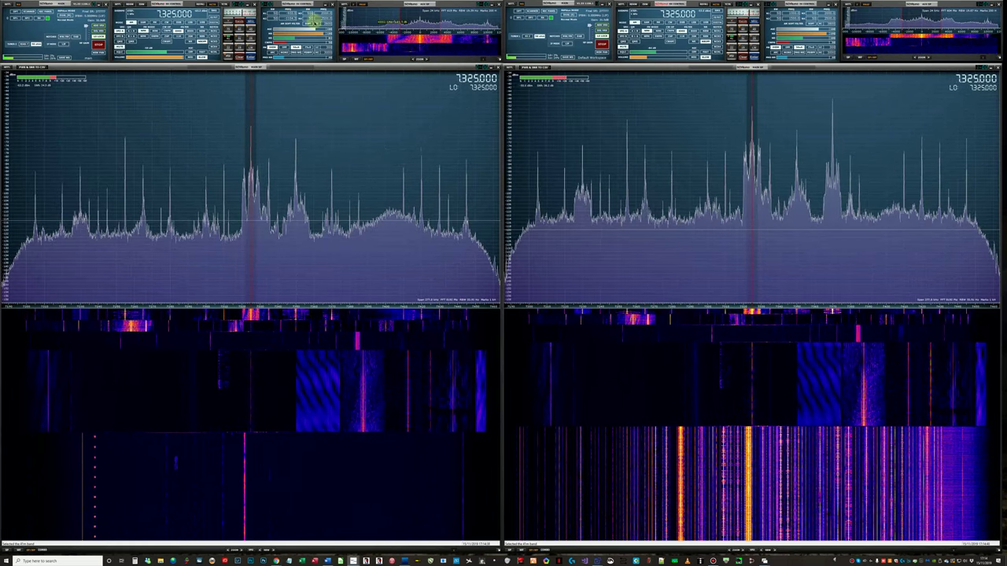
pyautogui.click(239, 26)
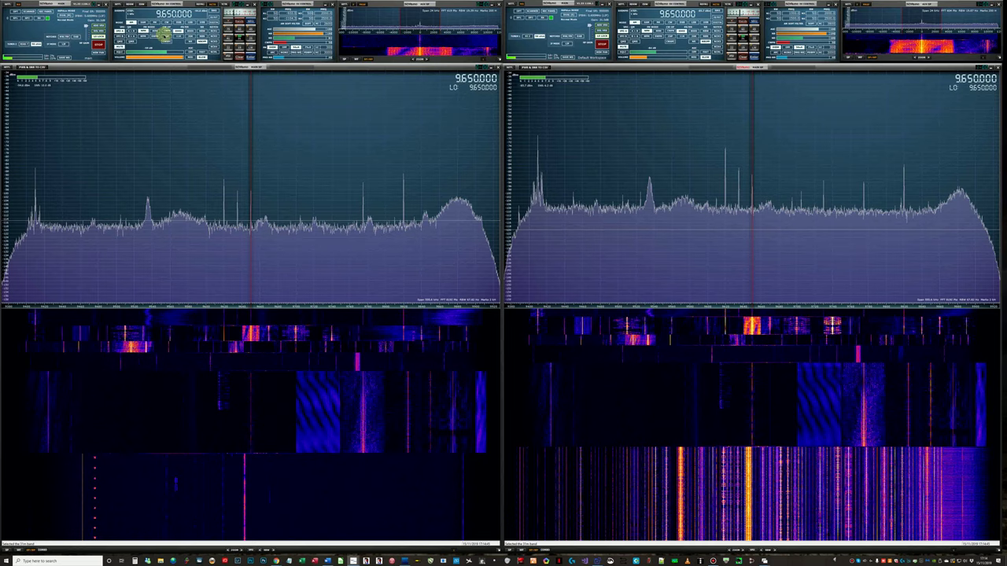
# Step both receivers together through 11.850, 13.720 and 15.450 MHz.
pyautogui.click(244, 36)
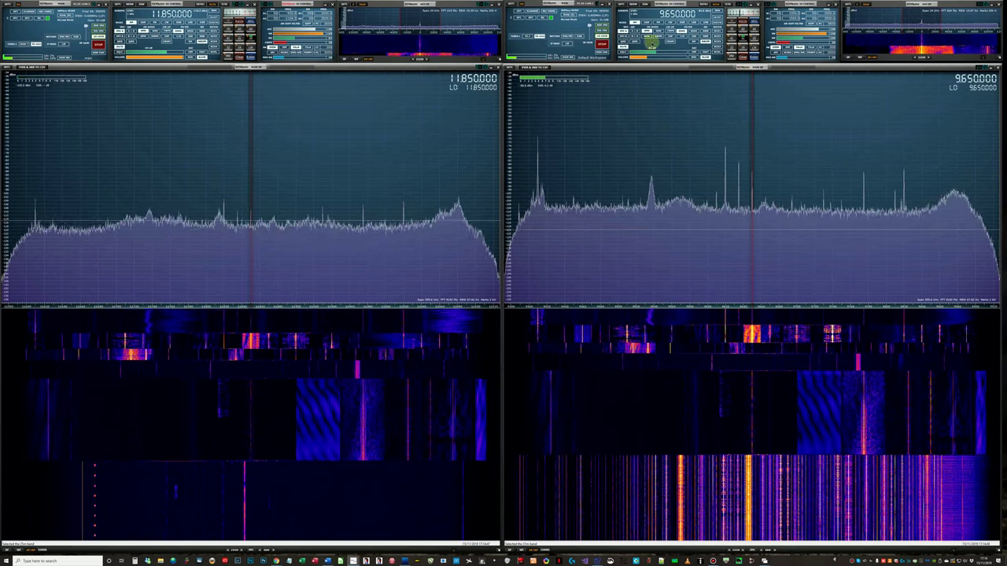
pyautogui.click(755, 37)
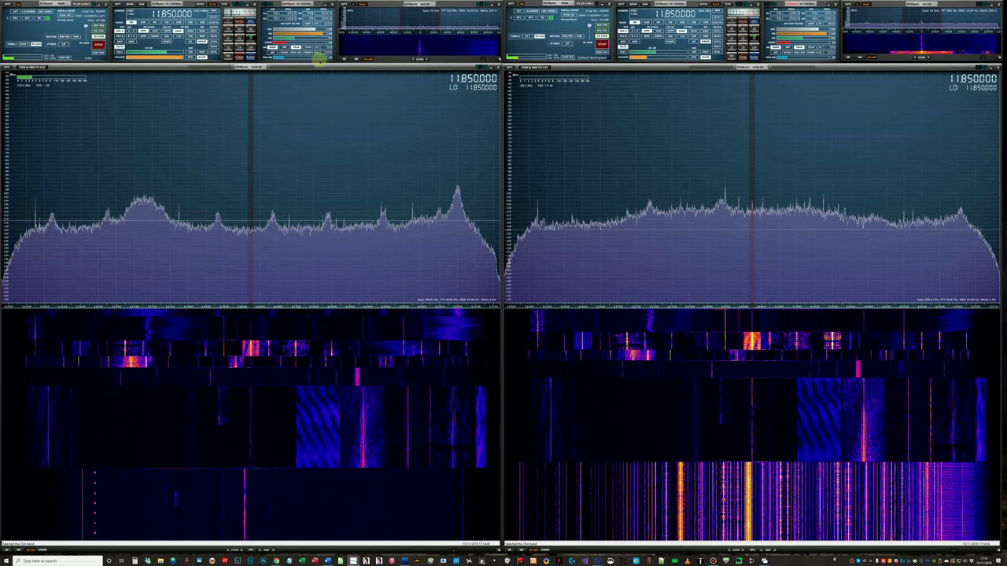
pyautogui.click(230, 45)
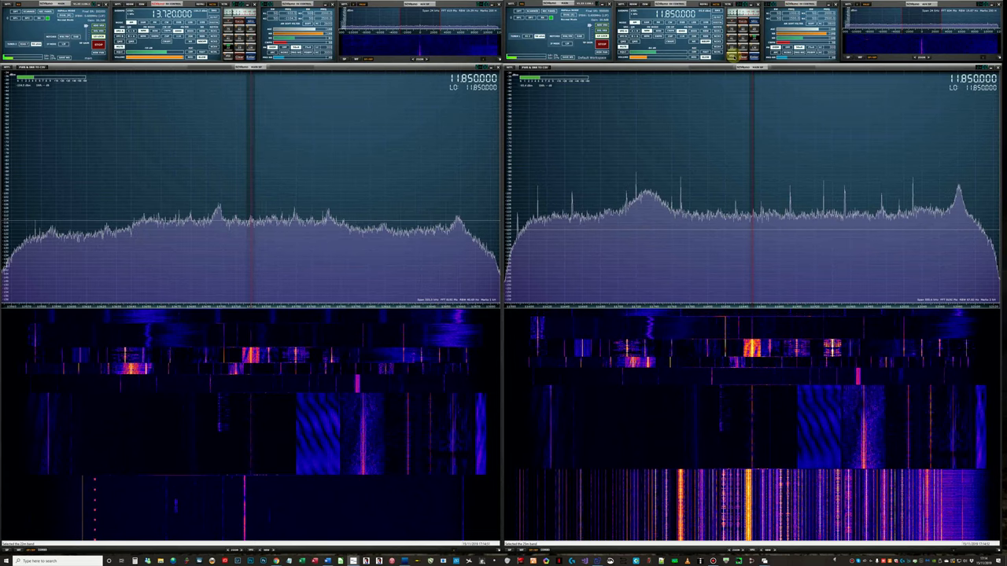
pyautogui.click(736, 44)
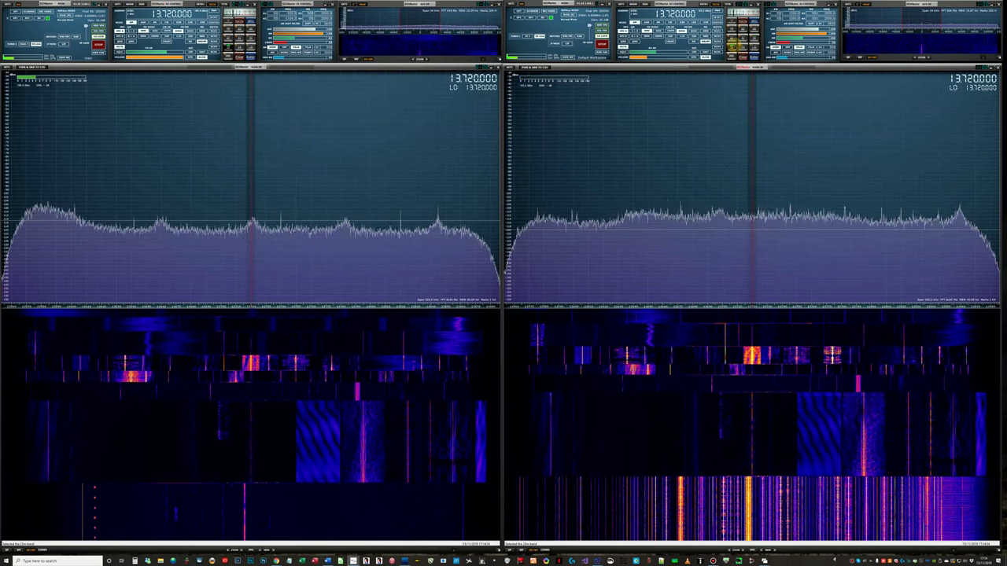
pyautogui.click(239, 46)
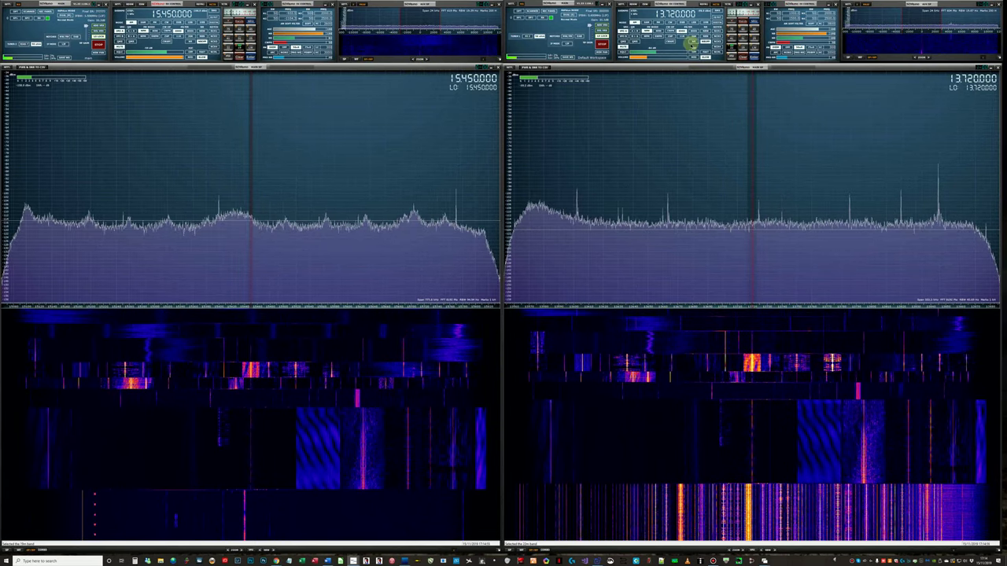
pyautogui.click(743, 46)
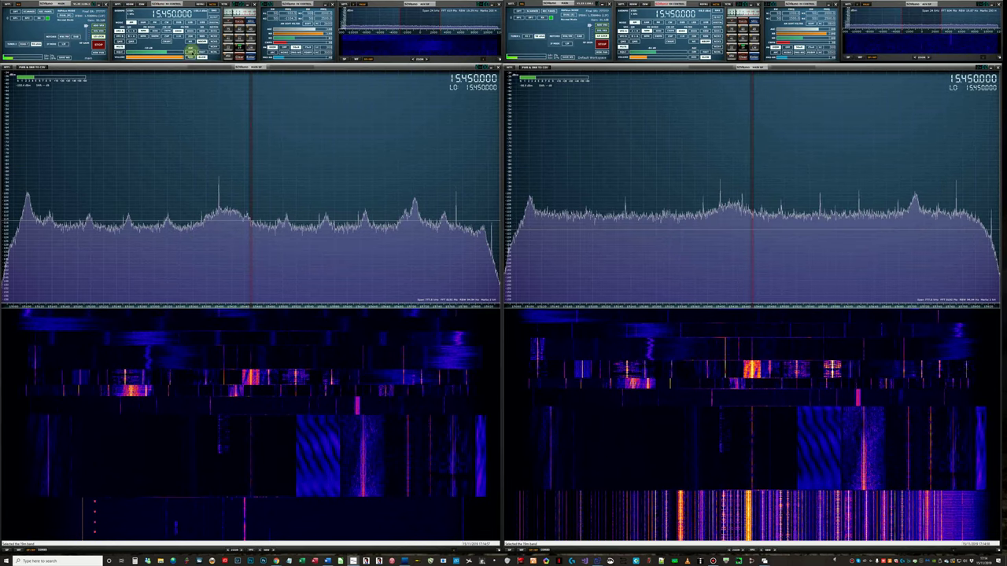
# Switch both receivers to 220 kHz longwave, then to 1.125 MHz medium wave.
pyautogui.click(230, 22)
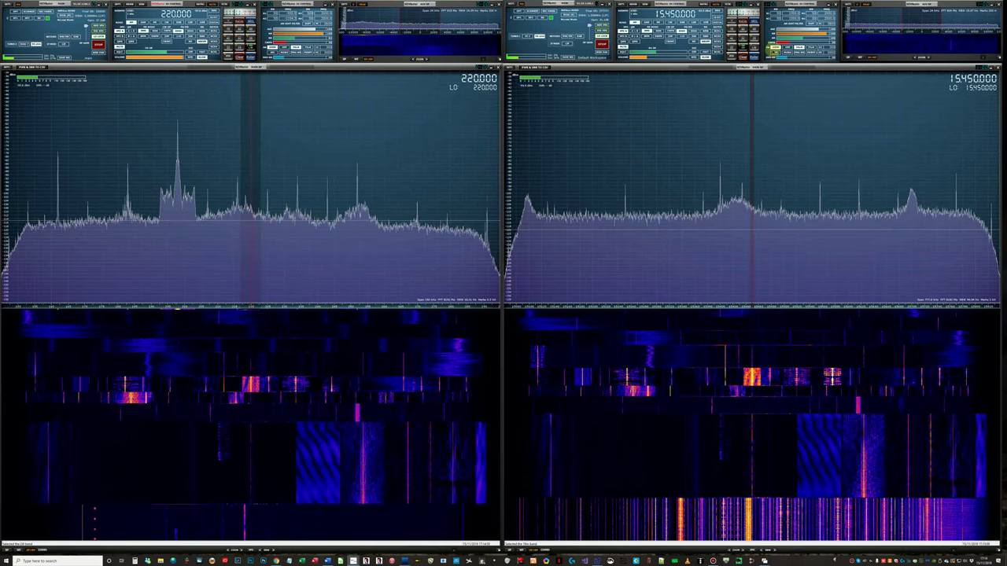
pyautogui.click(753, 47)
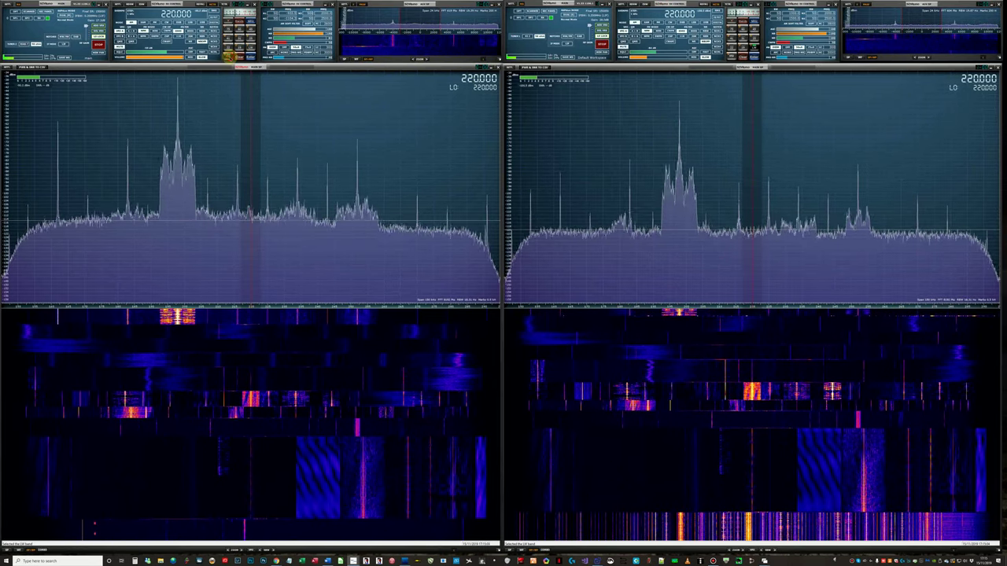
pyautogui.click(229, 56)
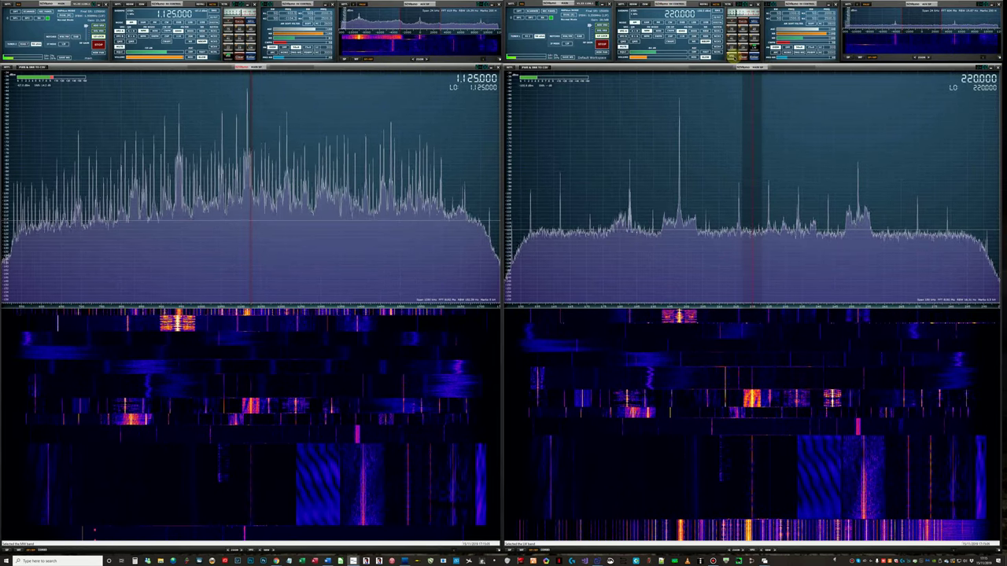
pyautogui.click(732, 56)
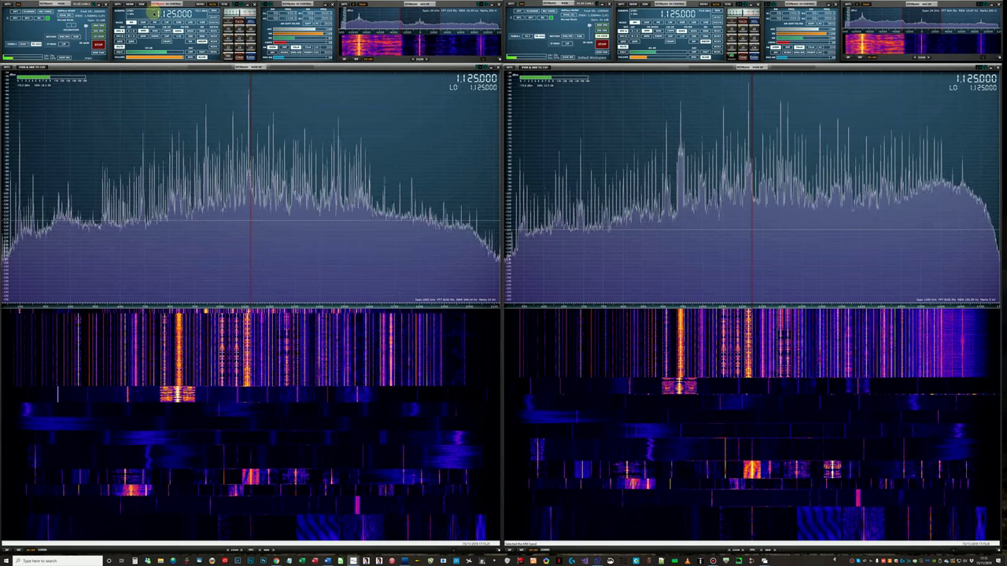
# Scroll the left receiver's frequency digits up from 1.125 MHz to about 455.675 MHz.
pyautogui.scroll(2, 154, 13)
pyautogui.scroll(1, 154, 13)
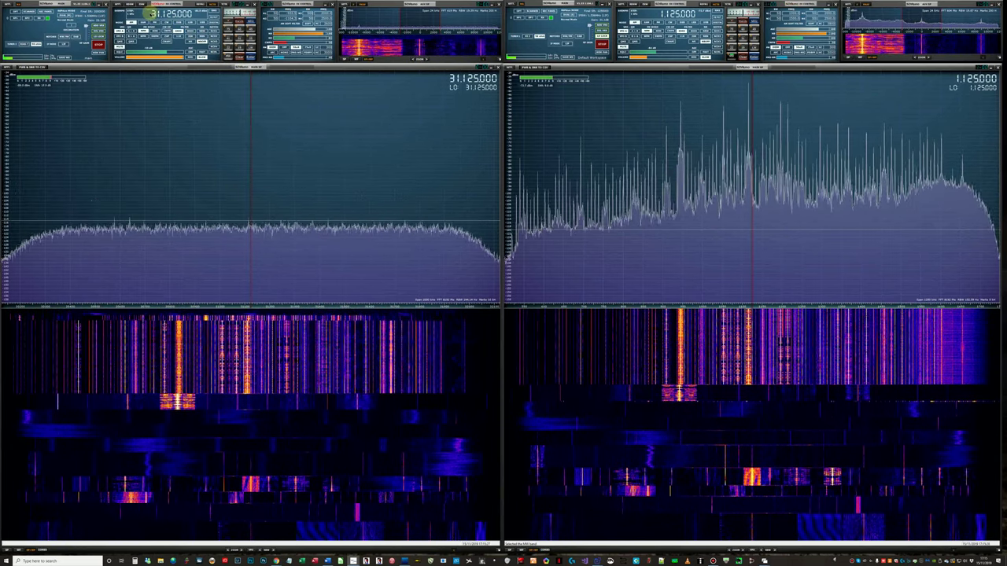
pyautogui.scroll(9, 153, 13)
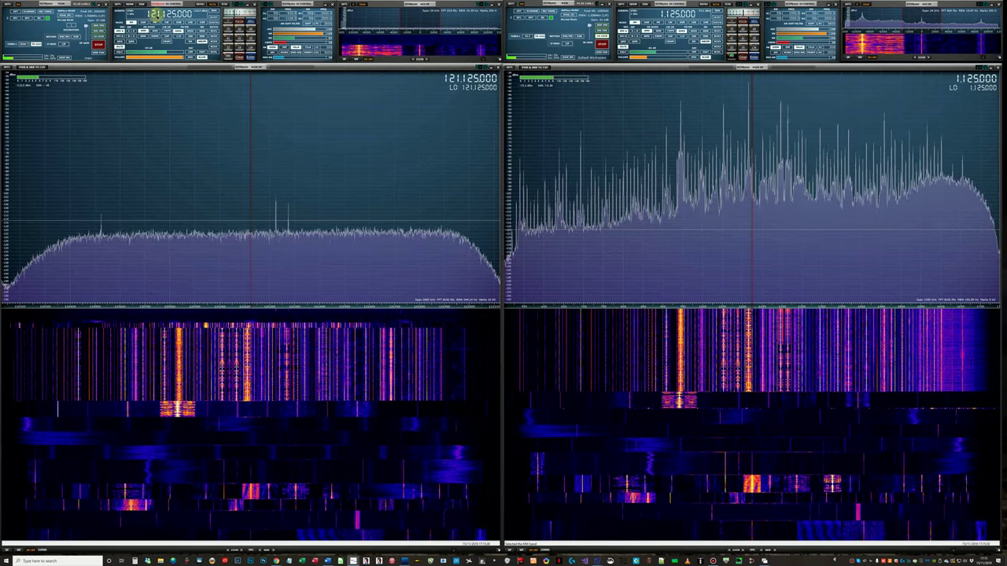
pyautogui.scroll(1, 161, 13)
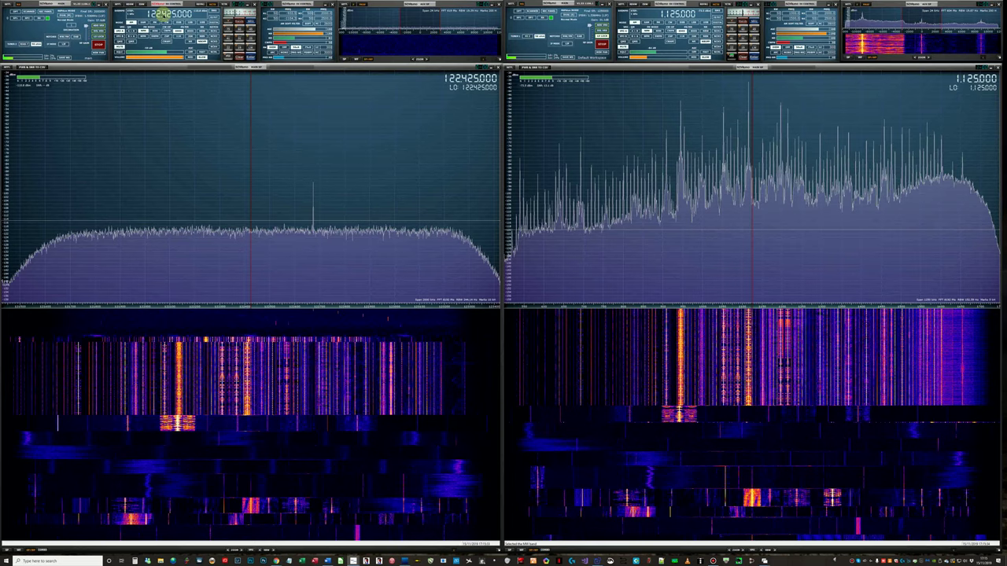
pyautogui.scroll(1, 167, 15)
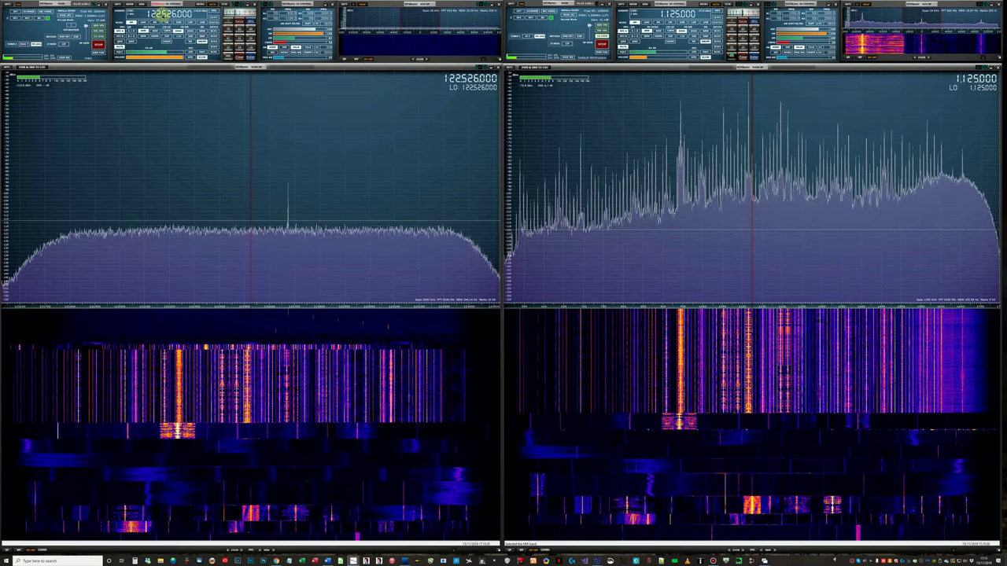
pyautogui.scroll(1, 164, 14)
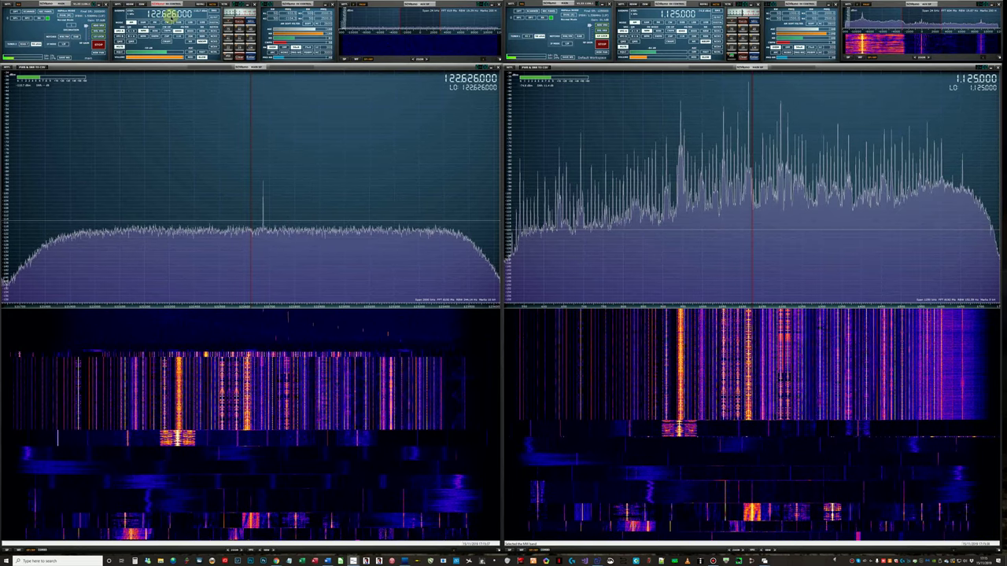
pyautogui.scroll(3, 169, 15)
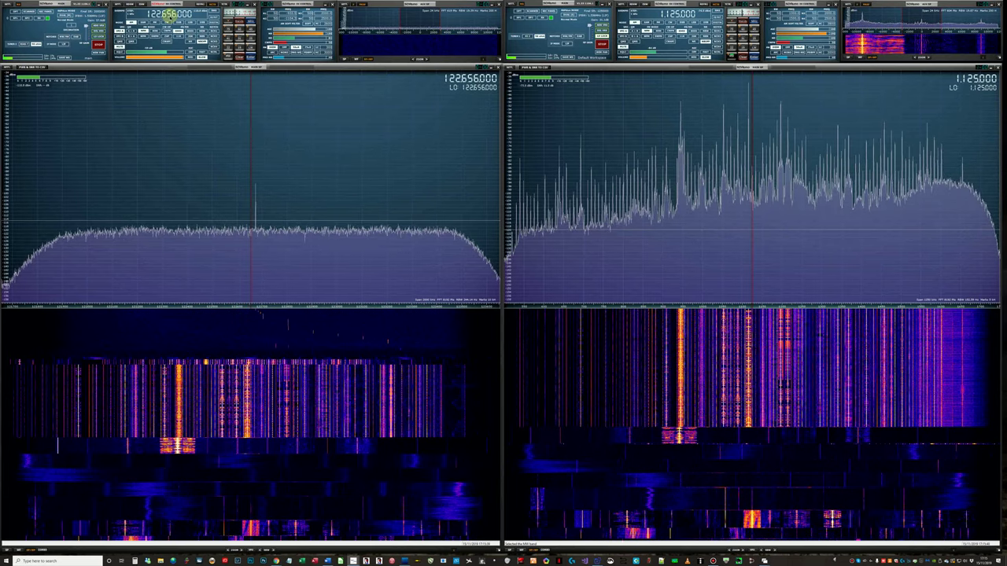
pyautogui.scroll(2, 170, 16)
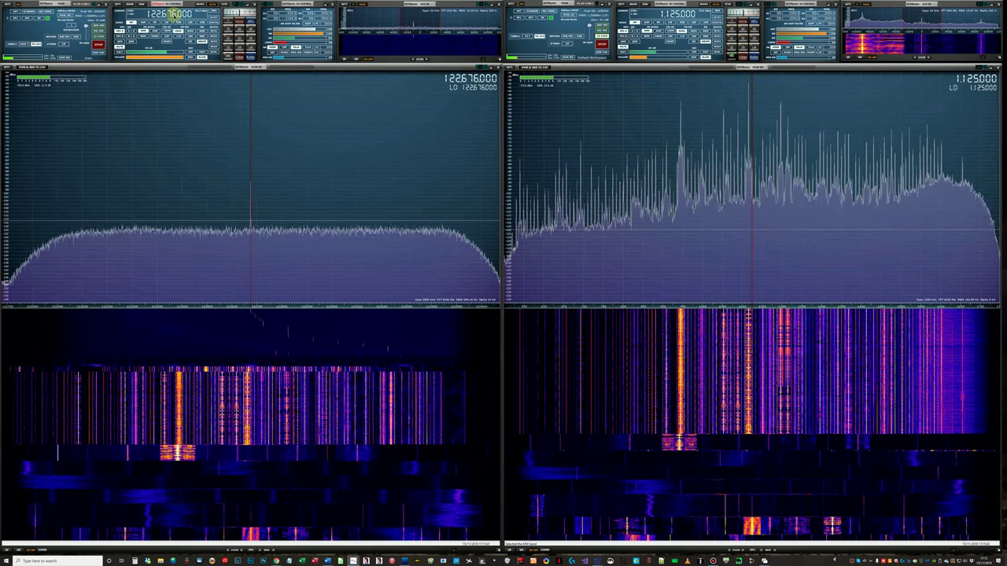
pyautogui.scroll(-1, 173, 14)
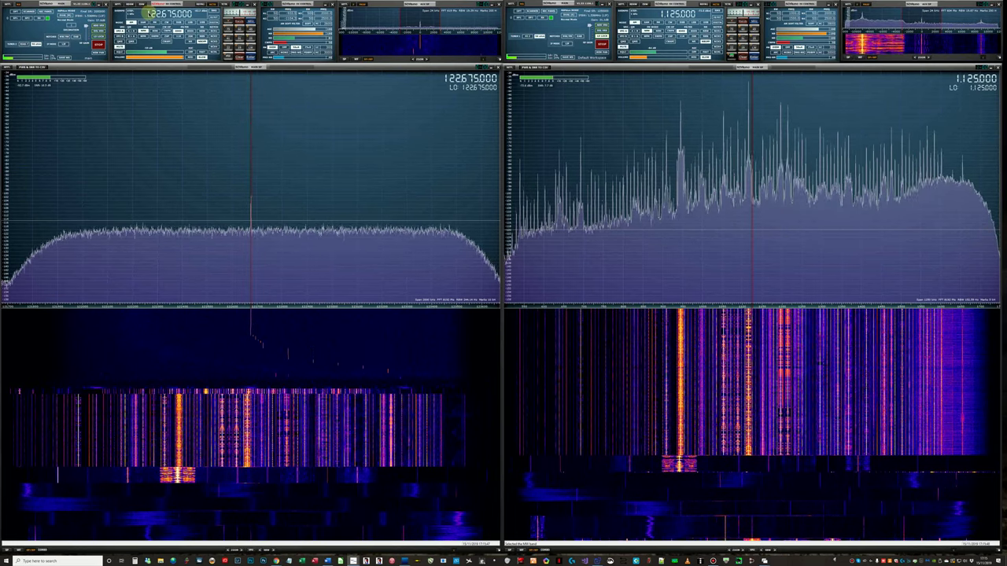
pyautogui.scroll(3, 148, 13)
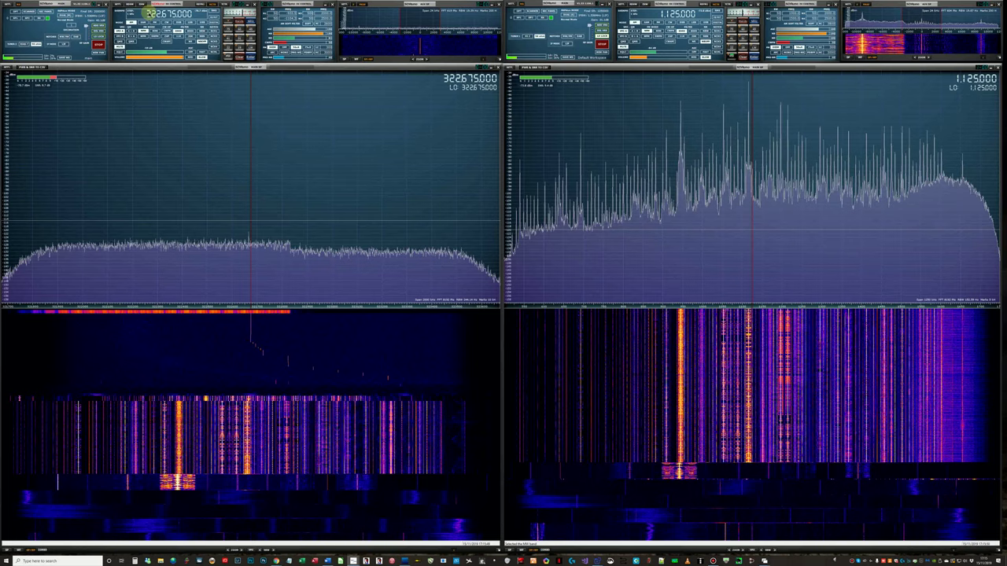
pyautogui.scroll(1, 147, 13)
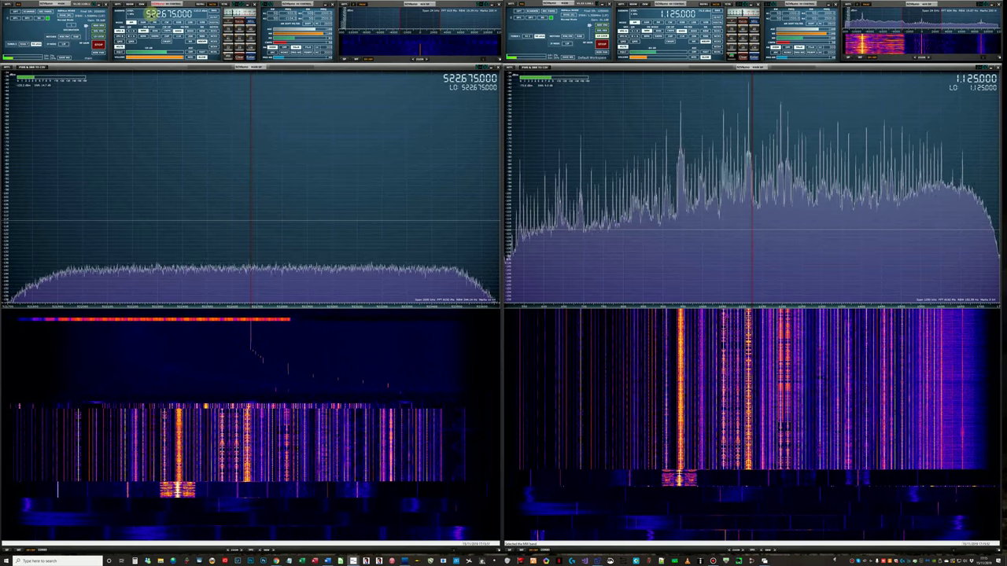
pyautogui.scroll(-8, 150, 13)
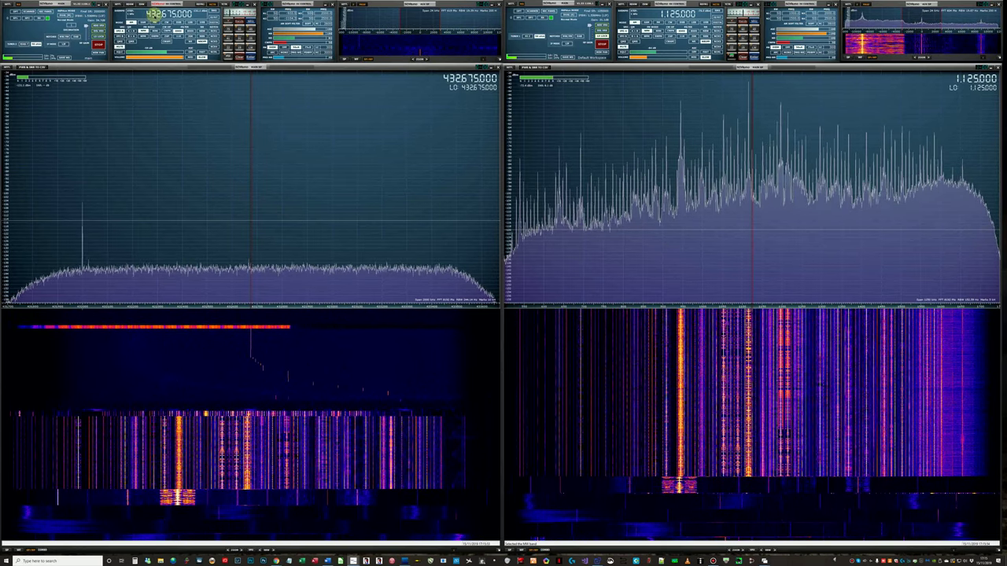
pyautogui.scroll(1, 150, 13)
pyautogui.scroll(1, 160, 14)
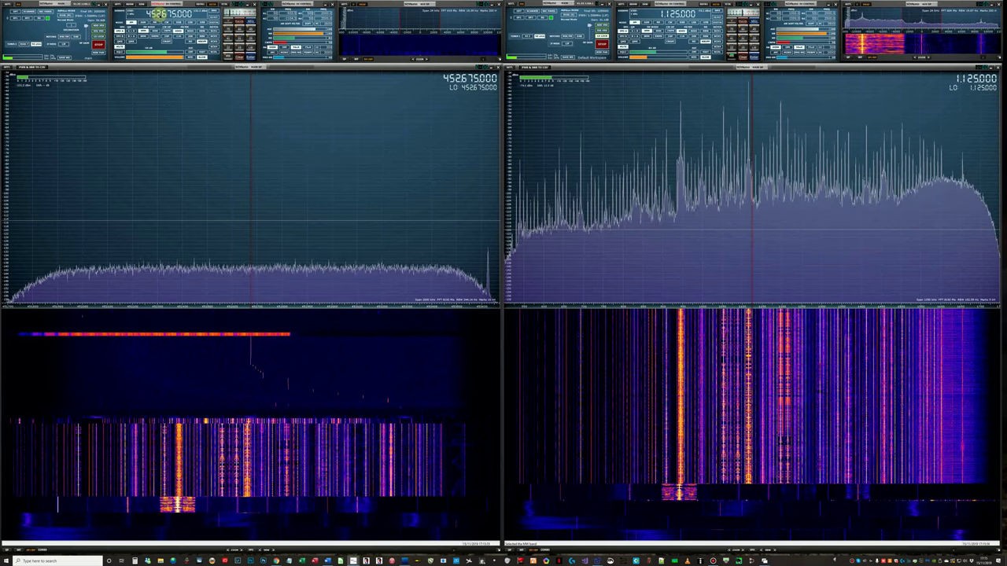
pyautogui.scroll(2, 160, 15)
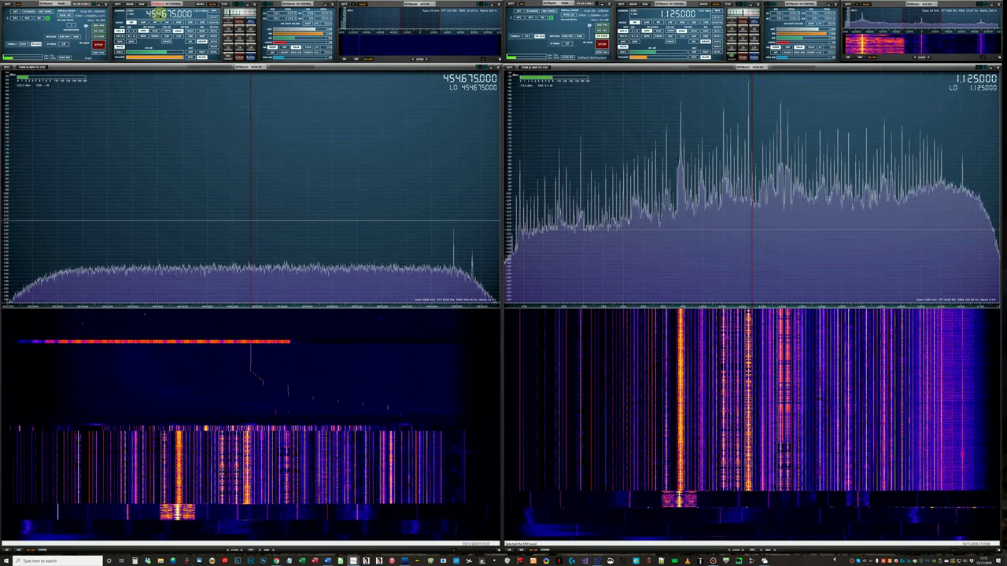